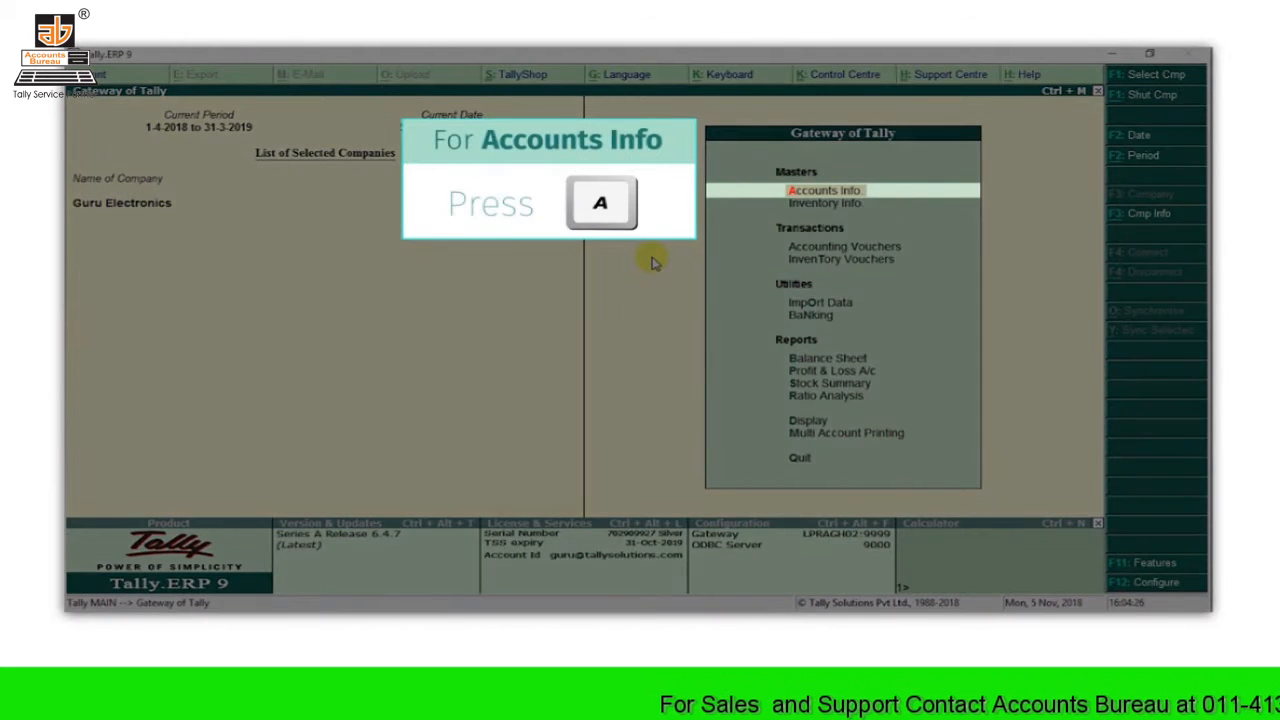
Step: Start a new ledger named Raj Electronics under the Sundry Creditors group
key("a")
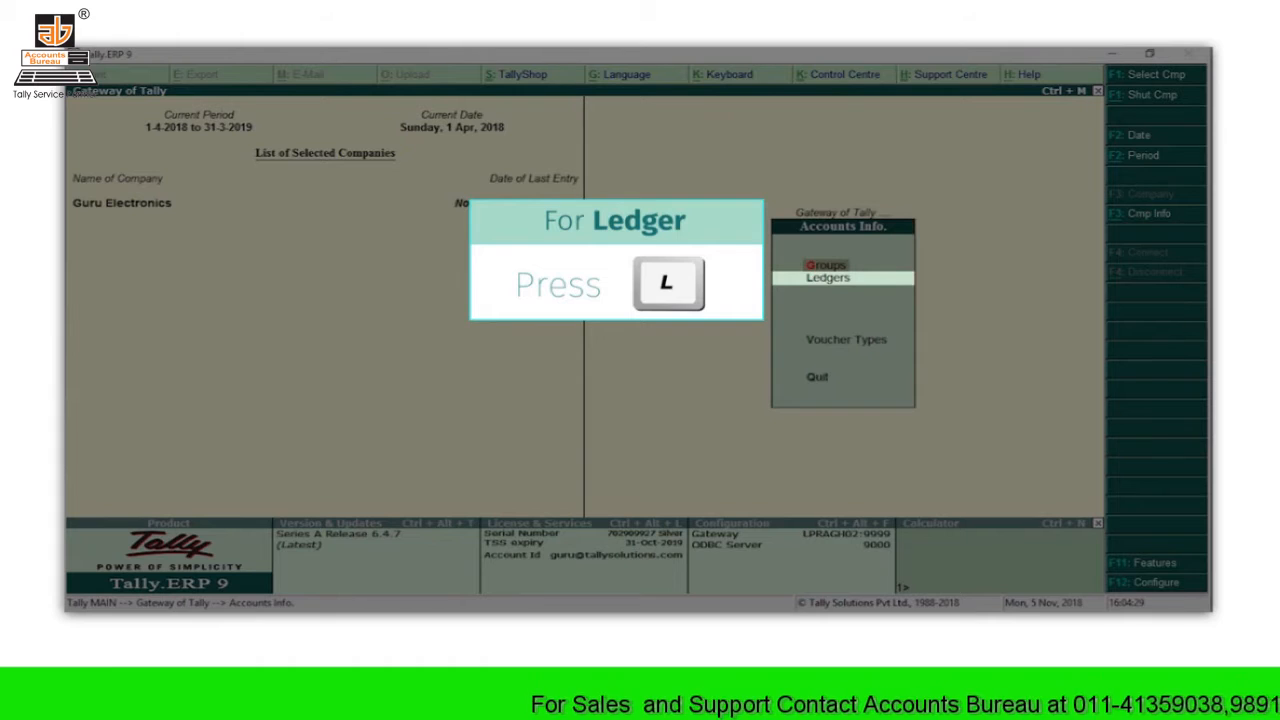
key("l")
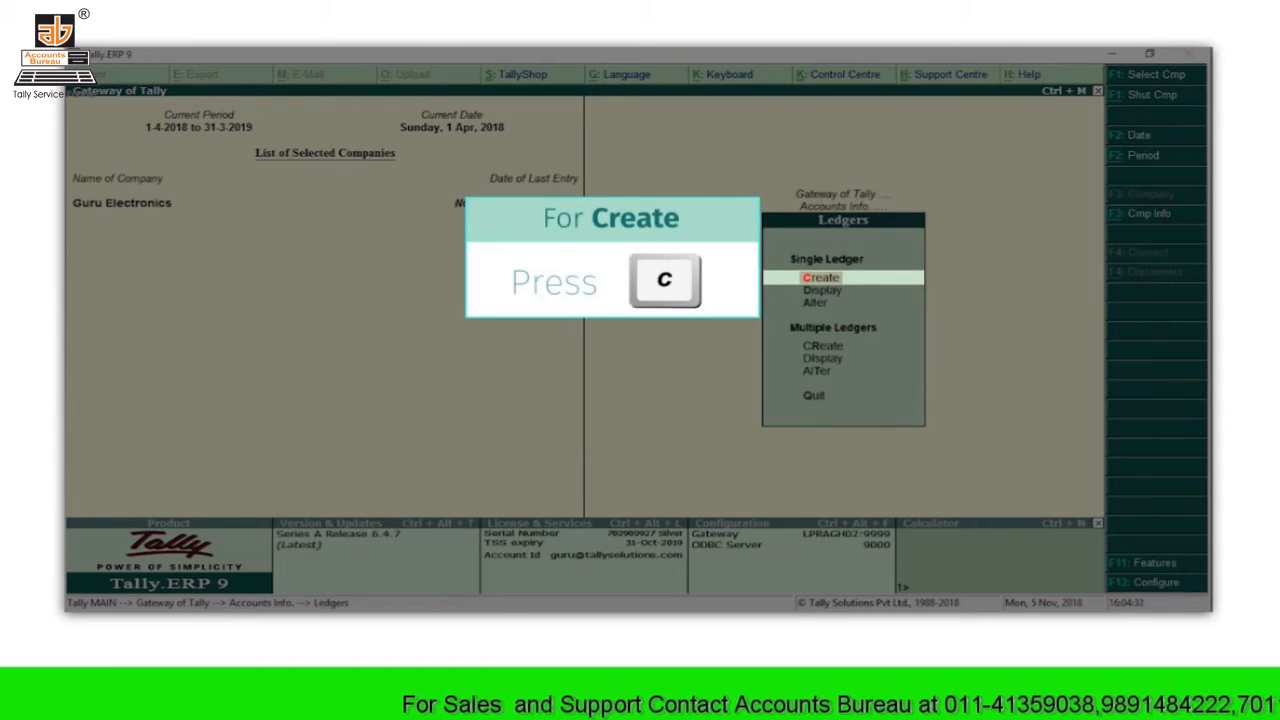
key("c")
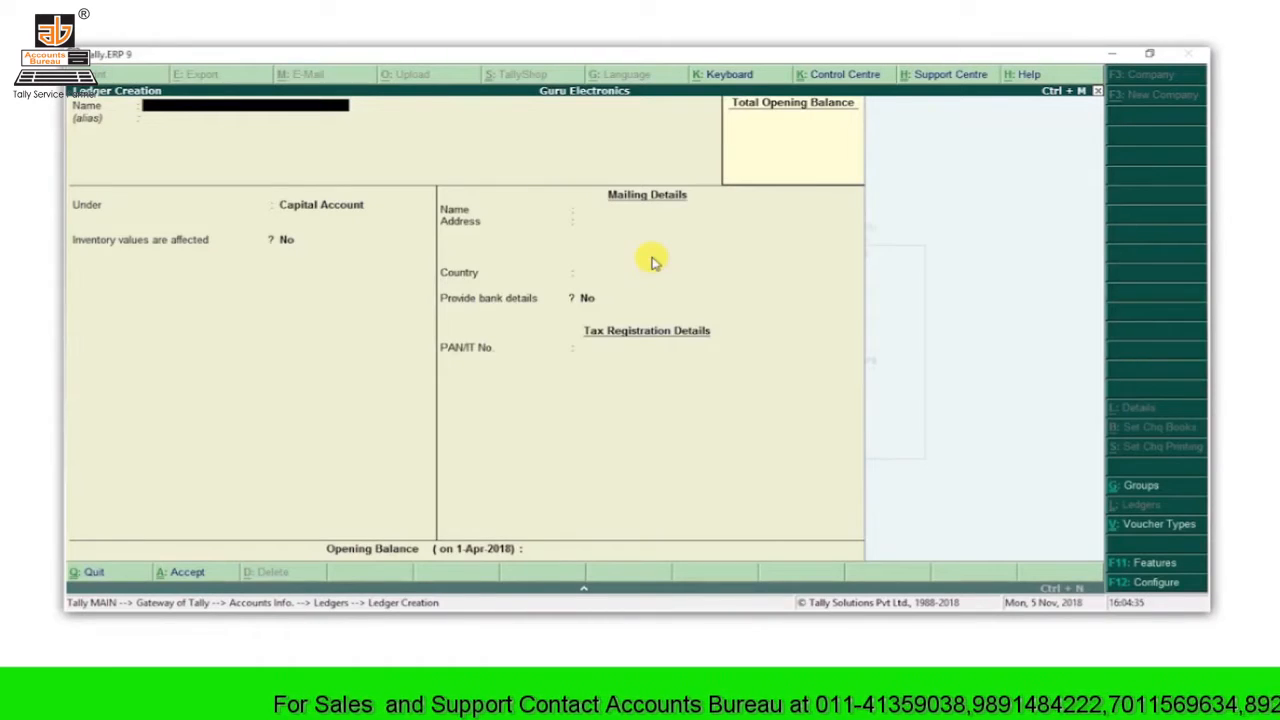
type("Raj Electronics")
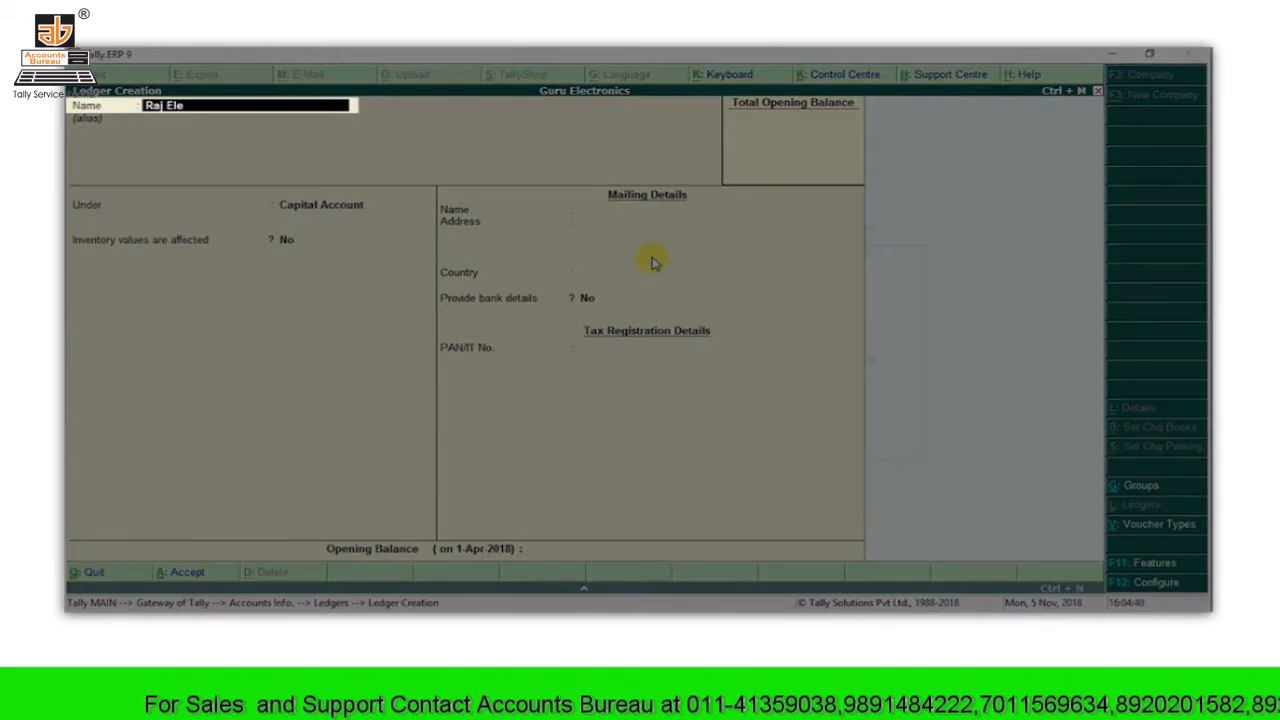
key("Return")
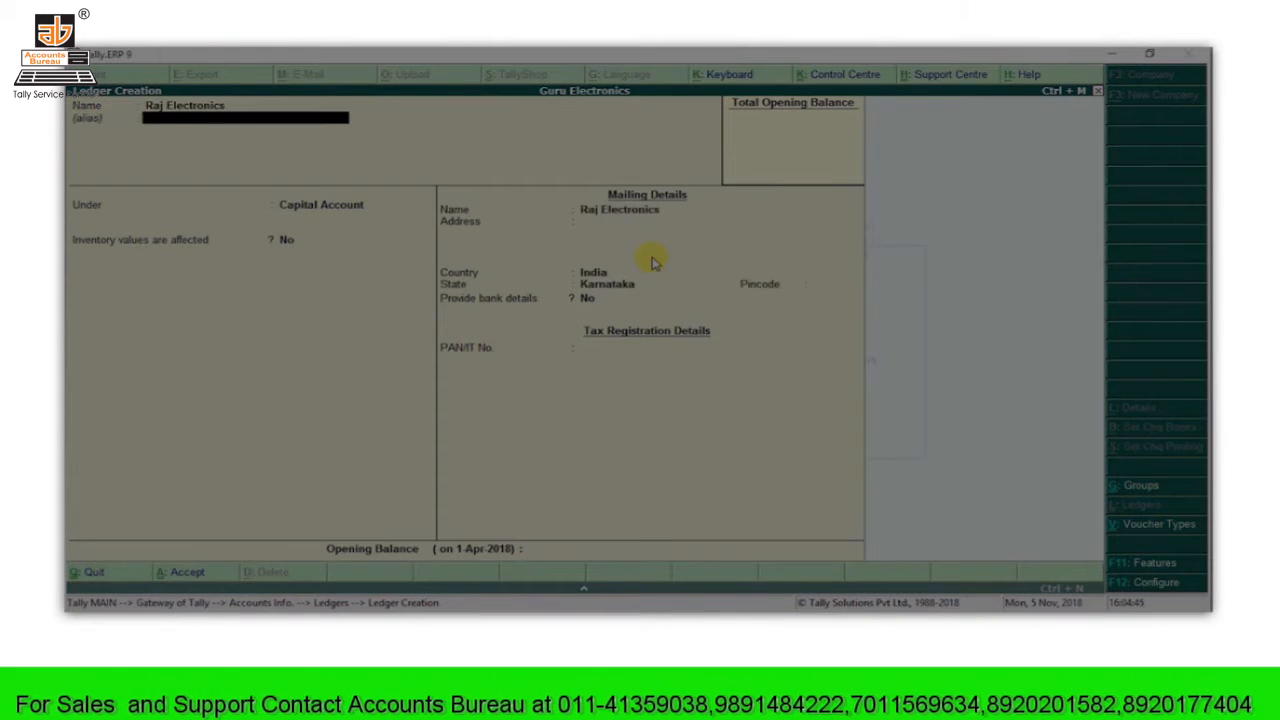
key("Return")
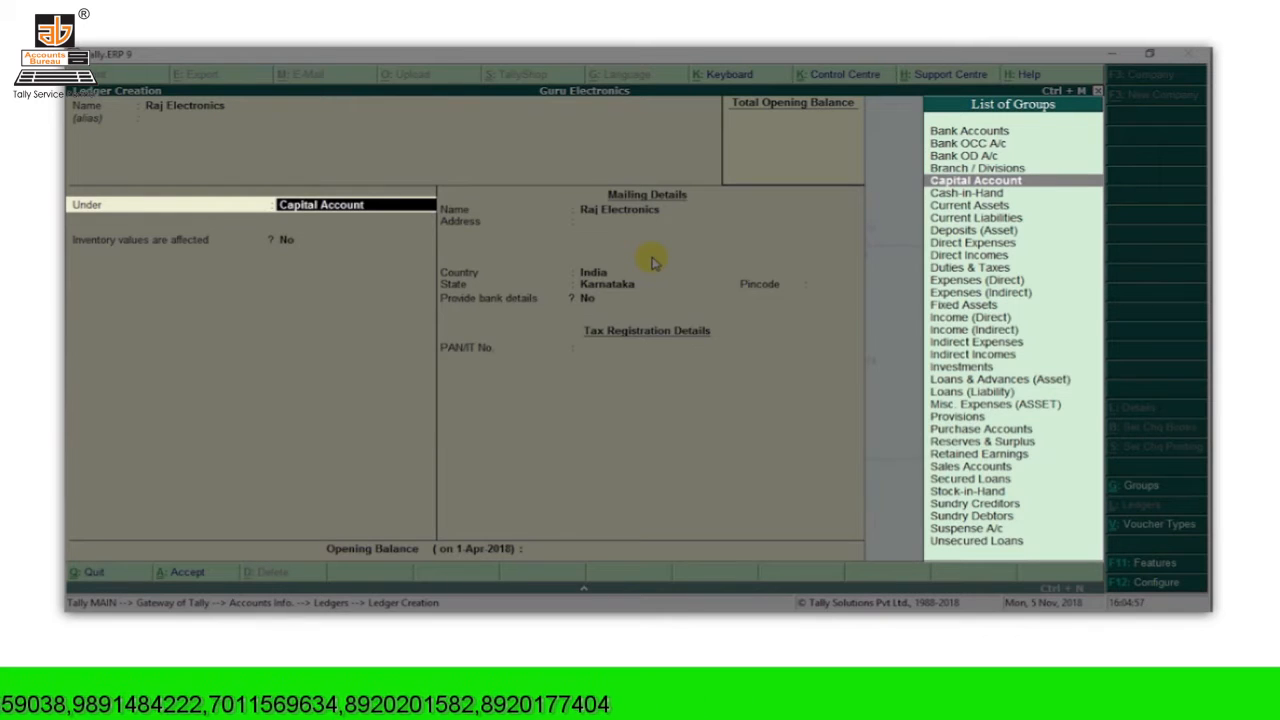
type("C")
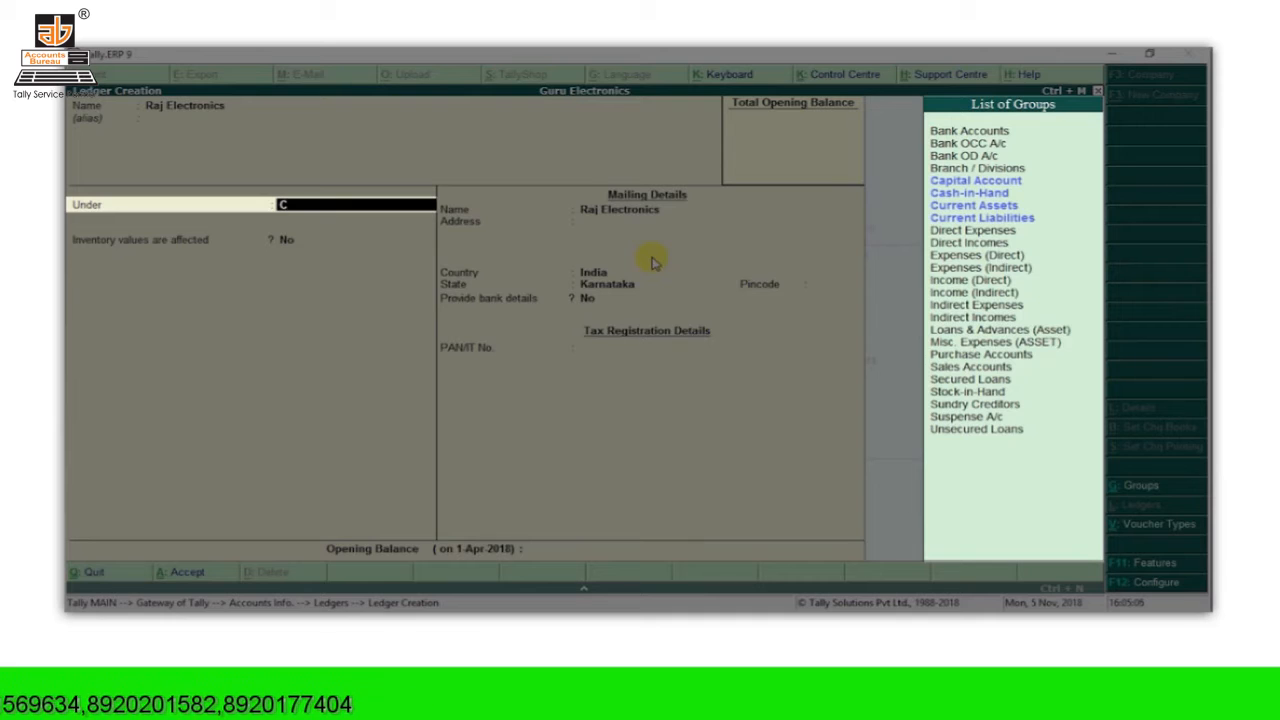
type("r")
key("Return")
key("Return")
key("Return")
key("Return")
key("Return")
key("Return")
key("Return")
type("Bengaluru")
key("Return")
key("Return")
type("560076")
key("Return")
key("Return")
key("Return")
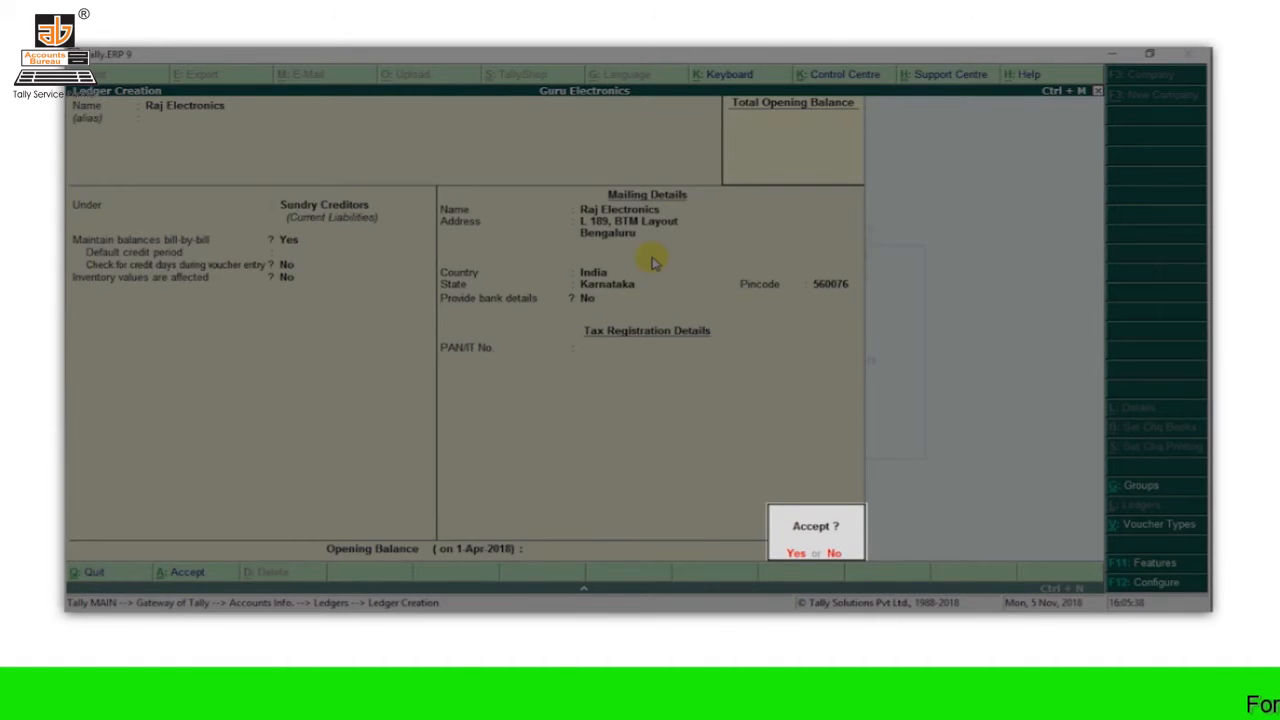
key("Return")
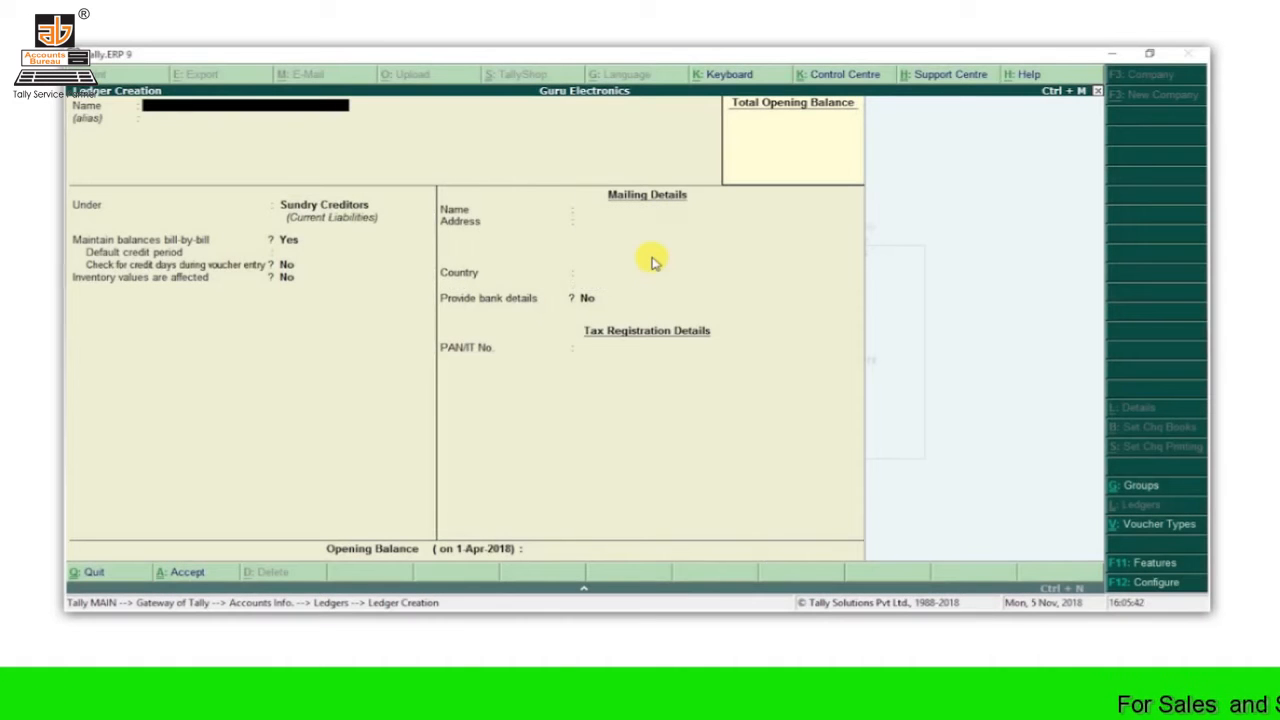
type("Sneha Phones")
key("Return")
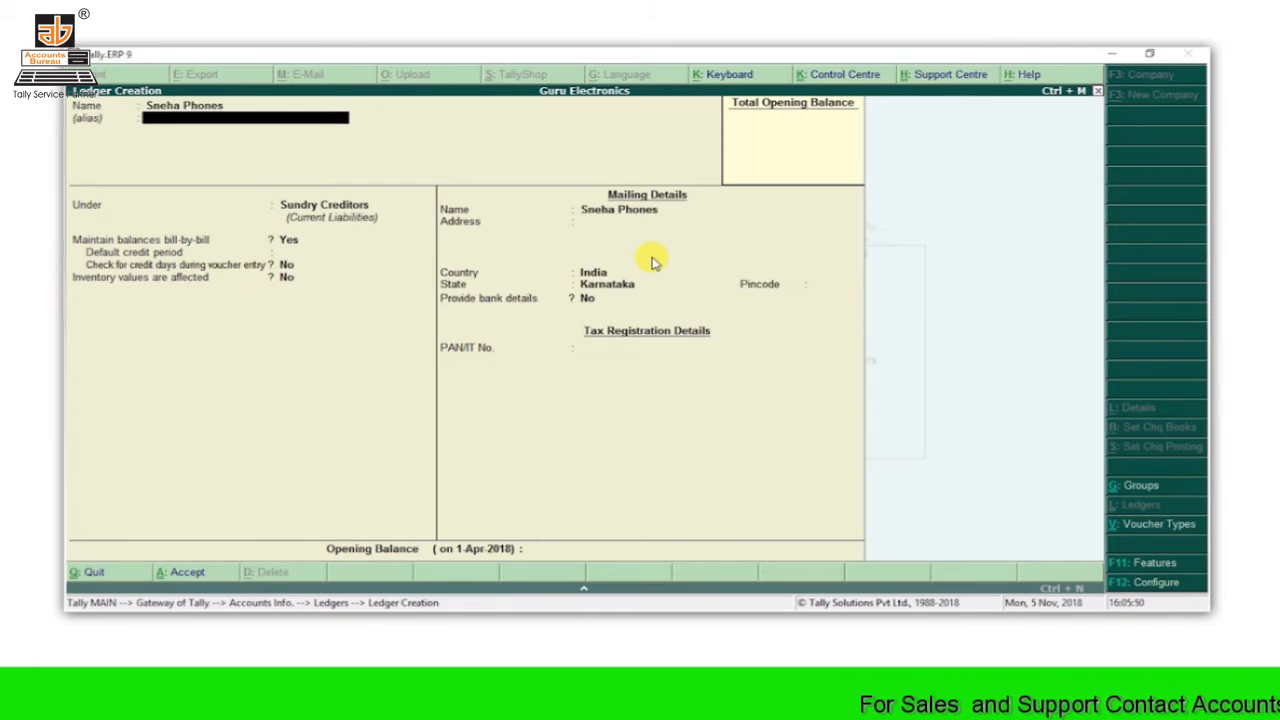
key("Return")
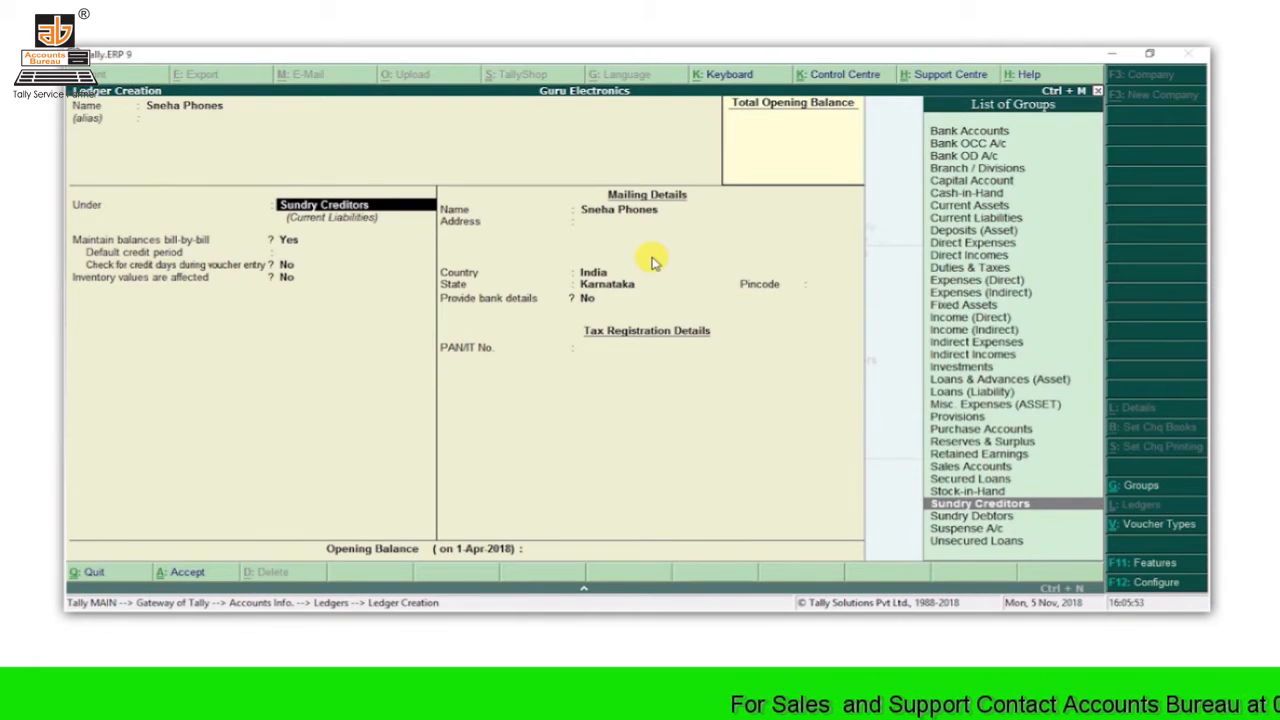
type("Deb")
key("Return")
key("Return")
key("Return")
key("Return")
key("Return")
key("Return")
key("Return")
type("Bengaluru")
key("Return")
key("Return")
type("560102")
key("Return")
key("Return")
key("Return")
key("Return")
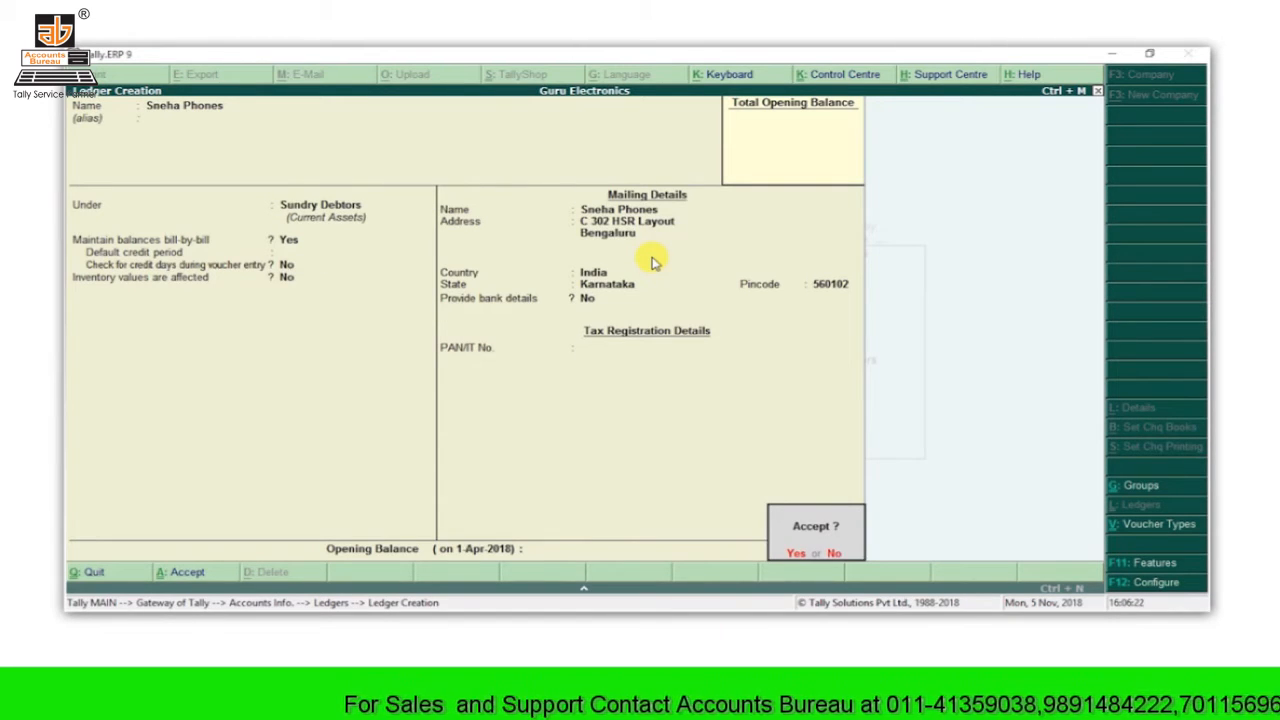
key("Return")
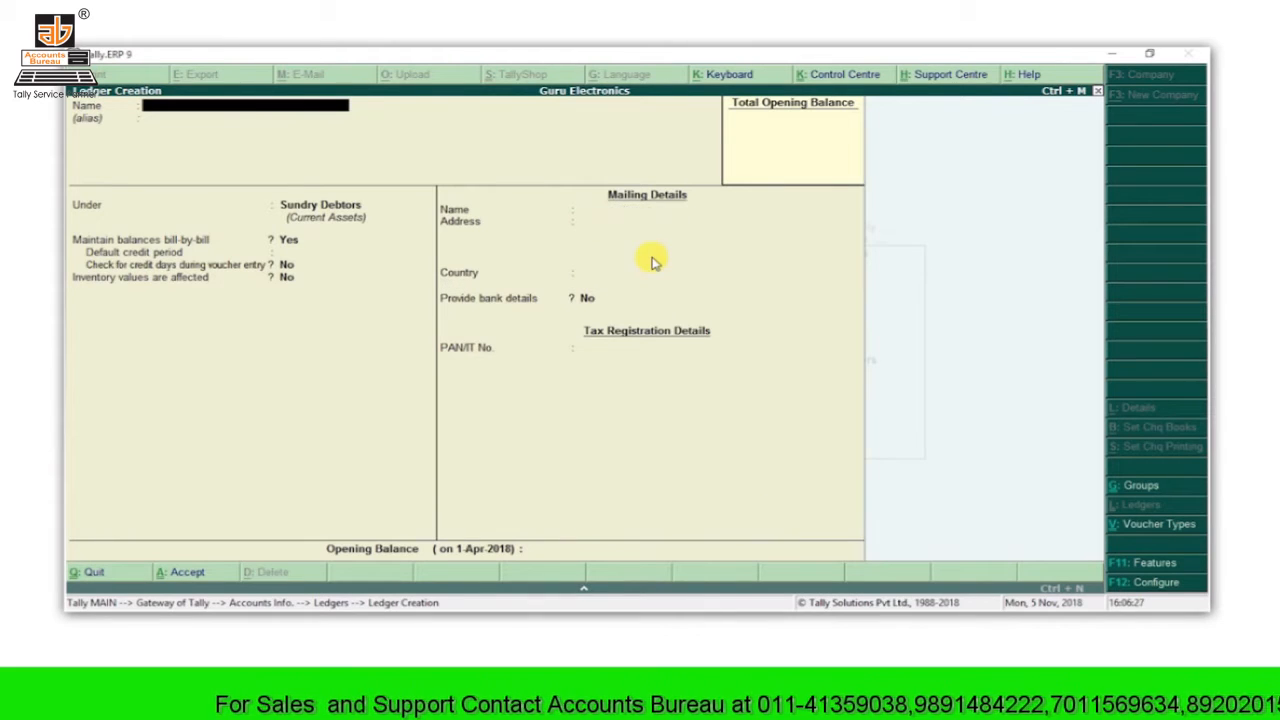
Step: Create a Purchases ledger under Purchase Accounts, keeping inventory values affected
type("Purchases")
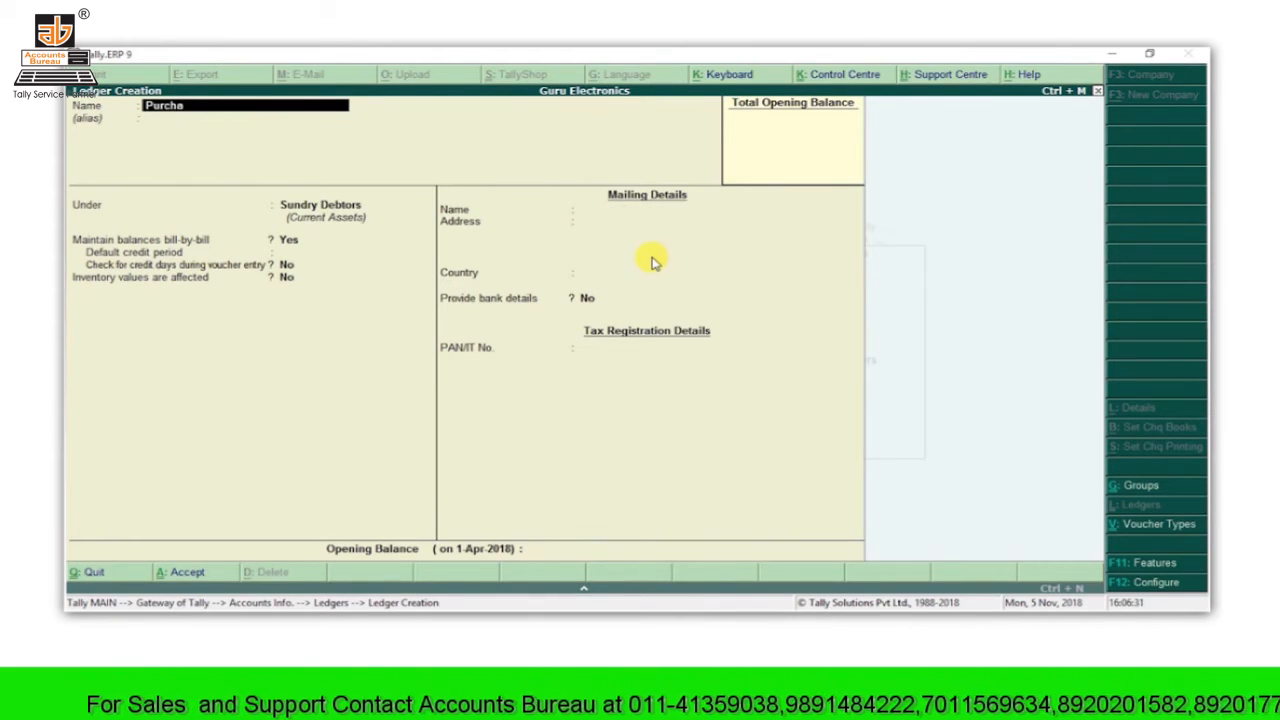
key("Return")
key("Return")
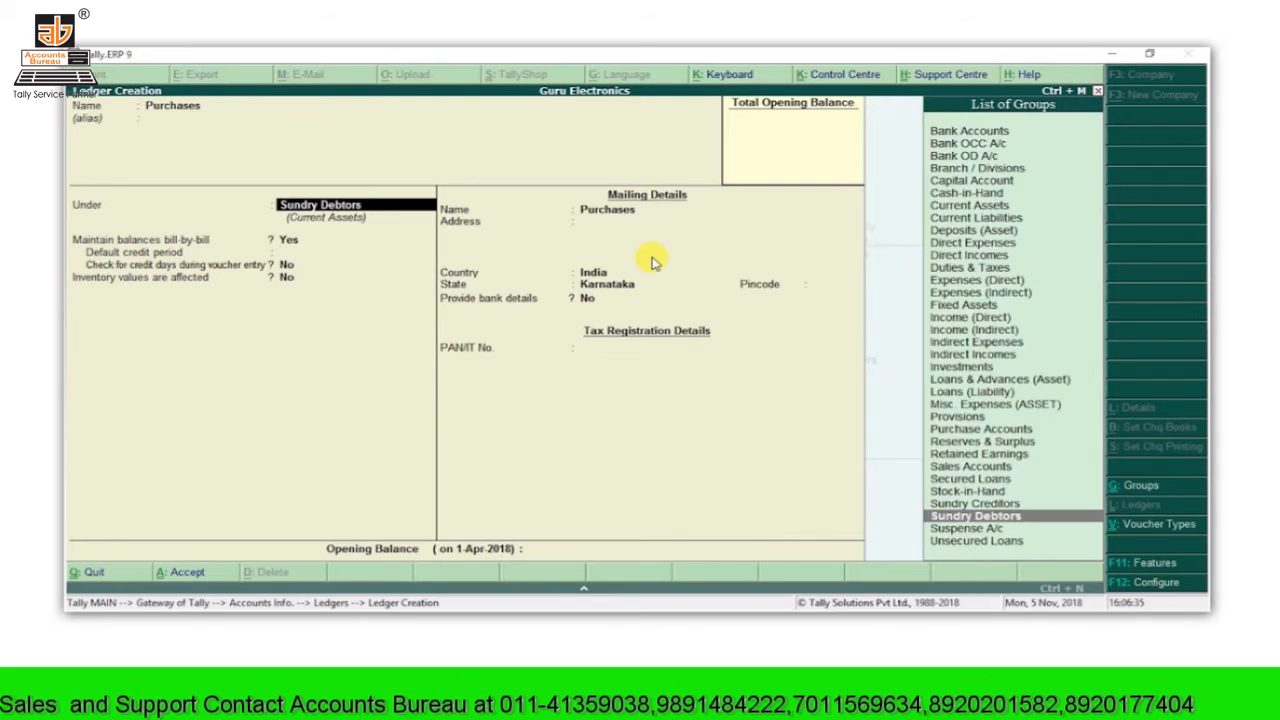
type("Pur")
key("Return")
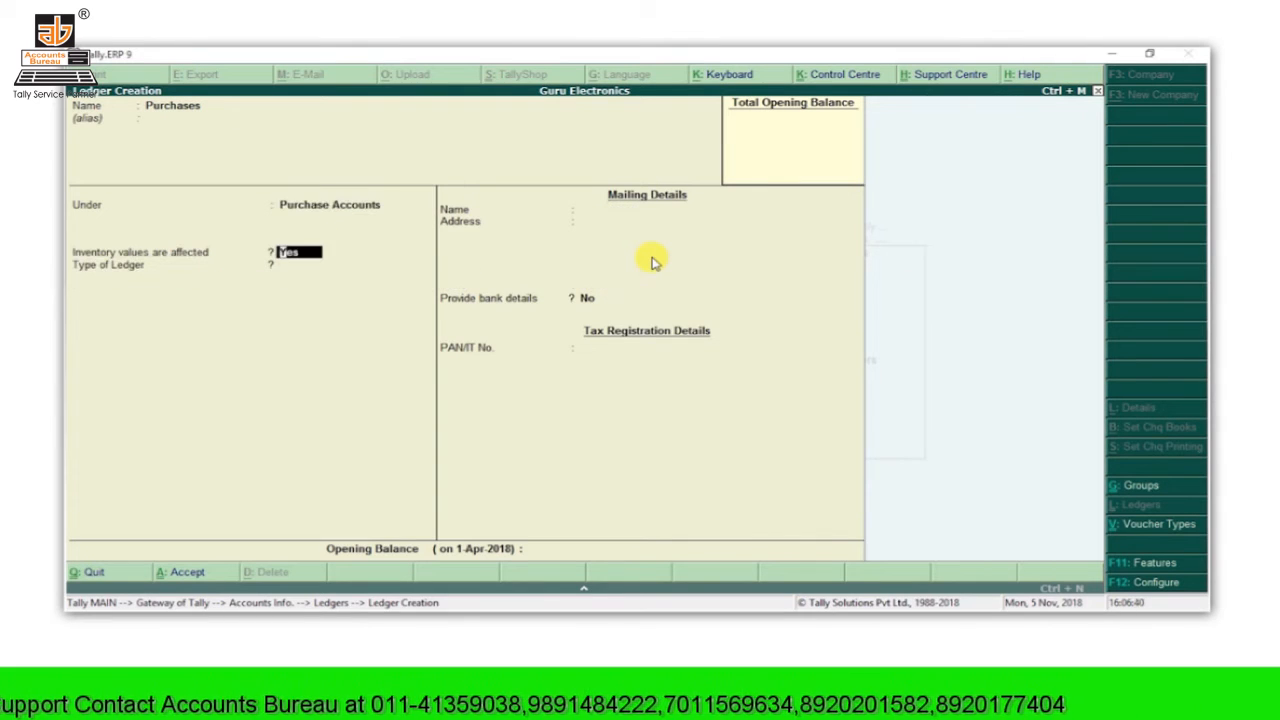
key("Return")
key("Return")
key("Return")
key("Return")
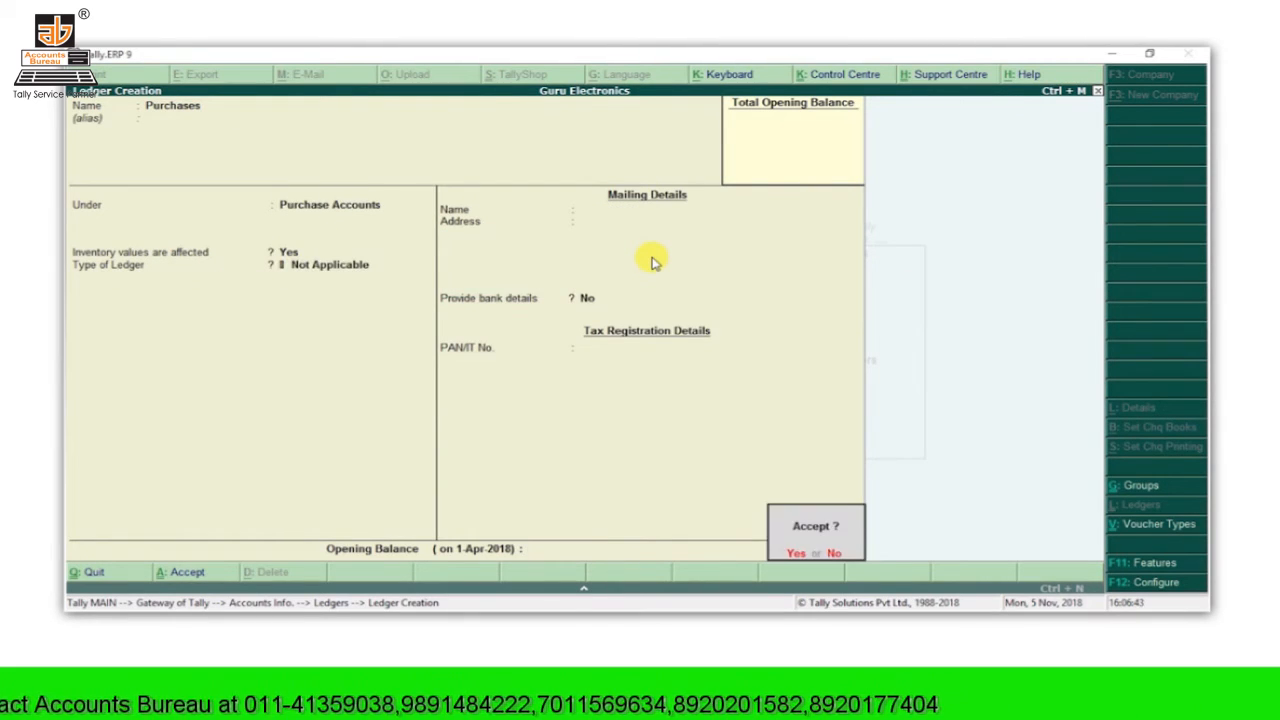
key("Return")
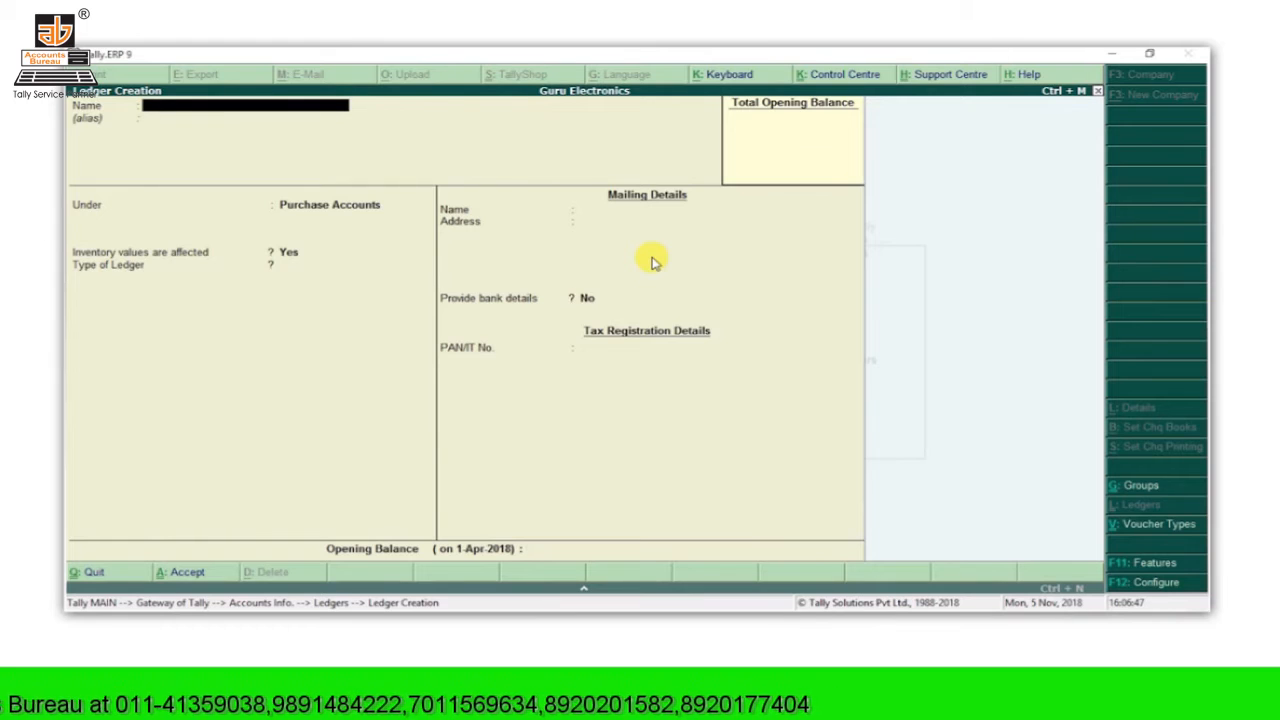
Step: Create a Sales ledger under Sales Accounts with default settings and save it
type("Sales")
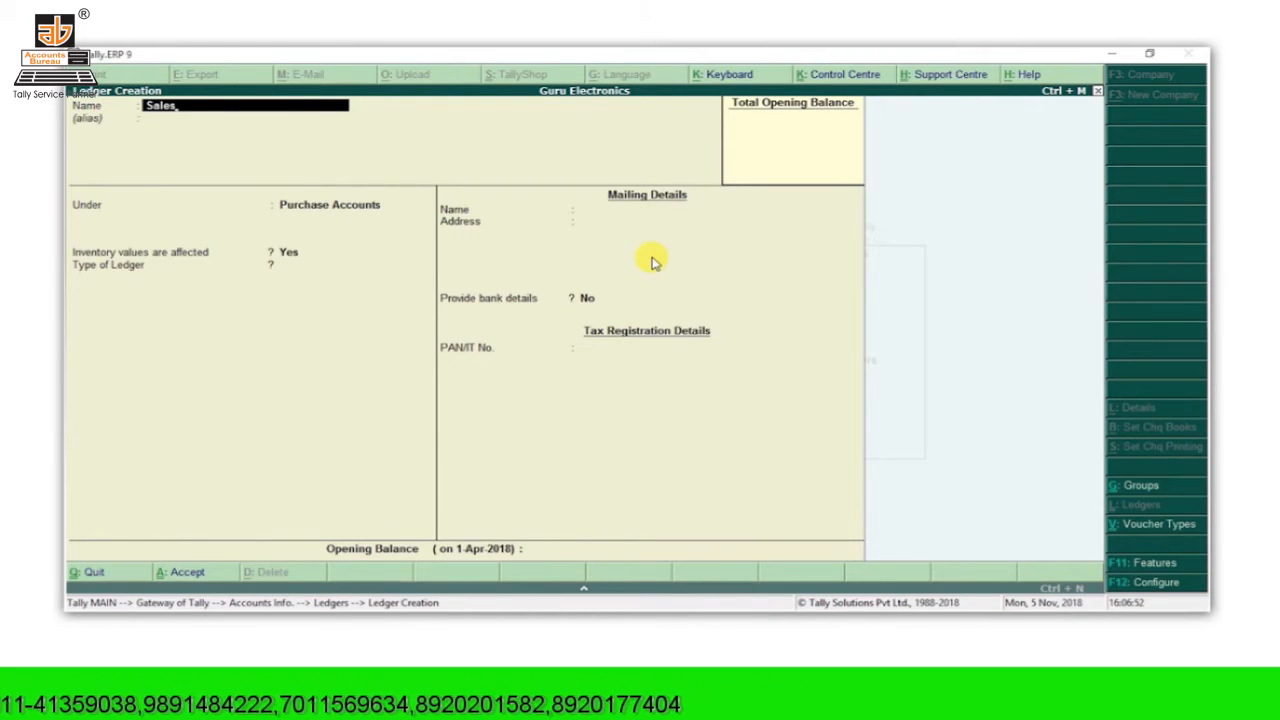
key("Return")
type("Sal")
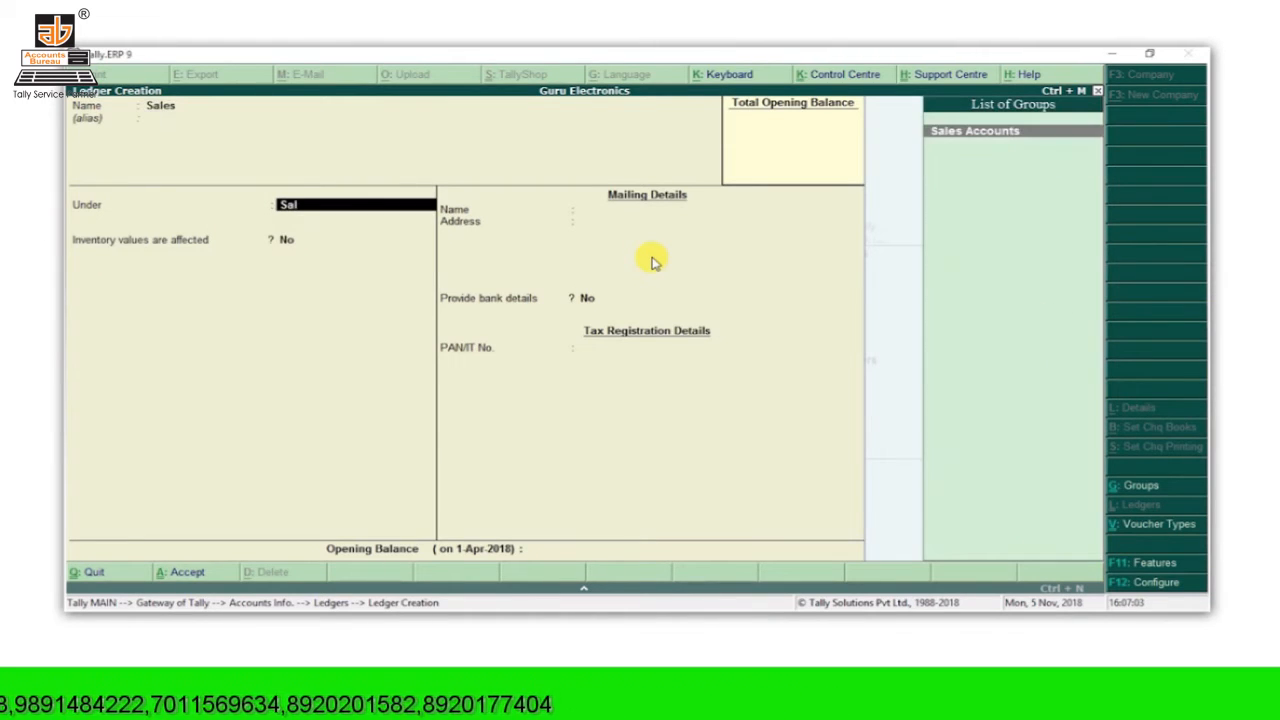
key("Return")
key("Return")
key("Return")
key("Return")
key("Return")
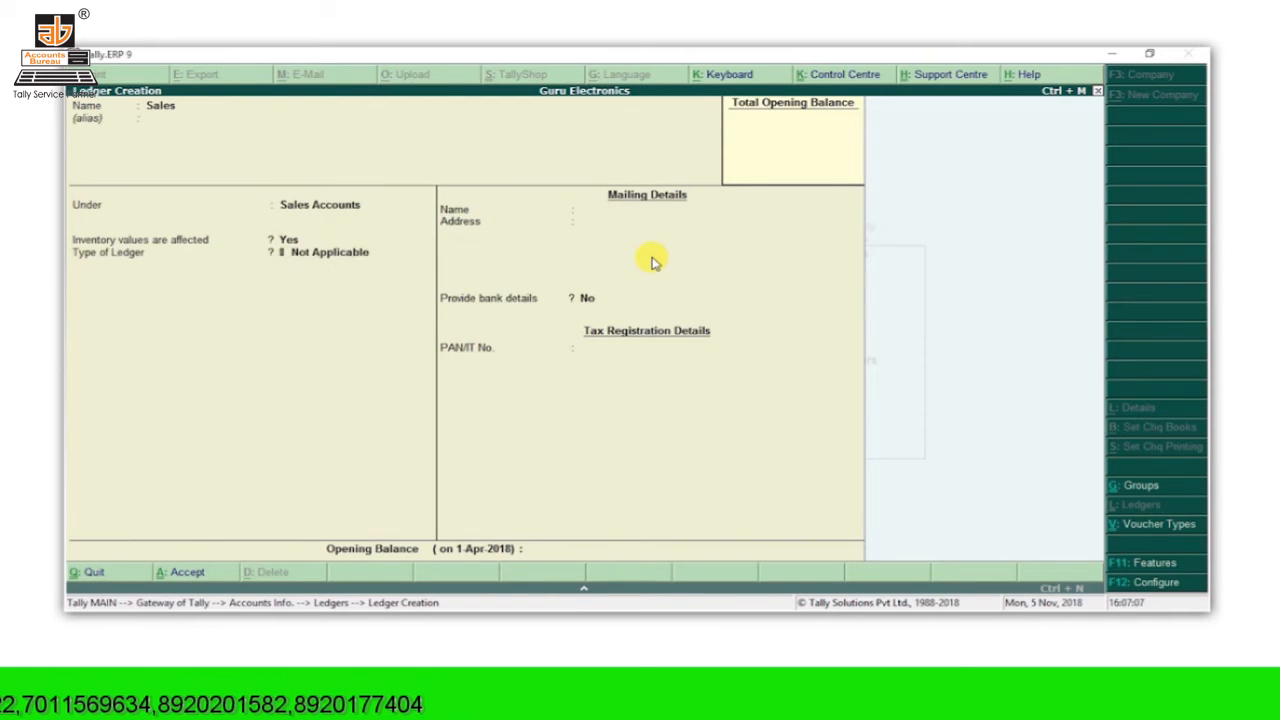
key("Return")
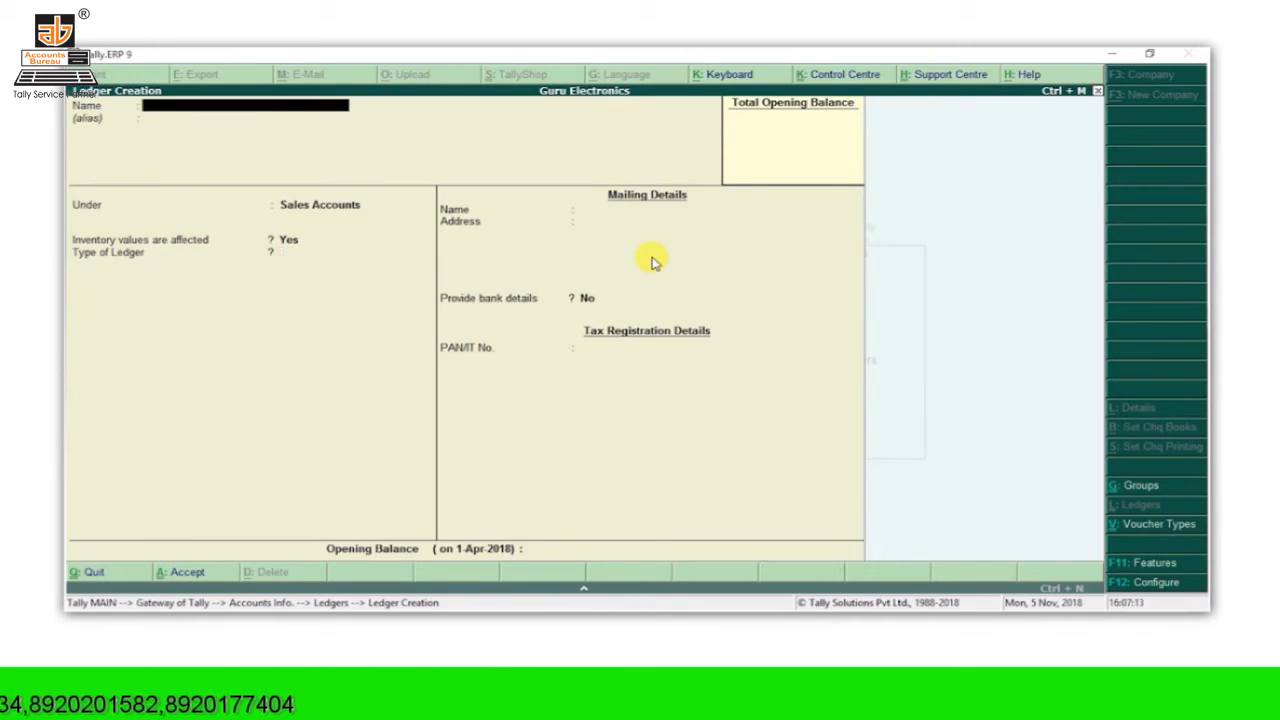
Step: Save ledger SBI under Bank Accounts with the account number, IFS code KKBK0000430 and State Bank of India
type("SBI")
key("Return")
key("Return")
type("B")
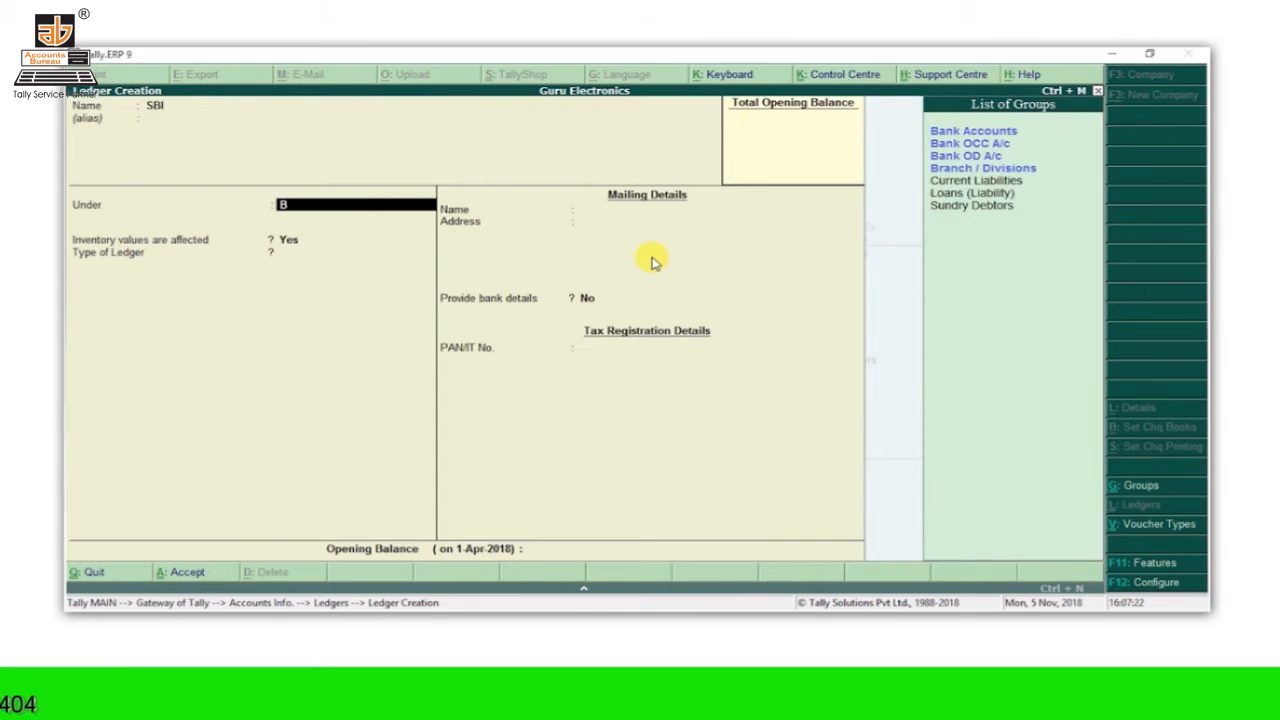
key("Return")
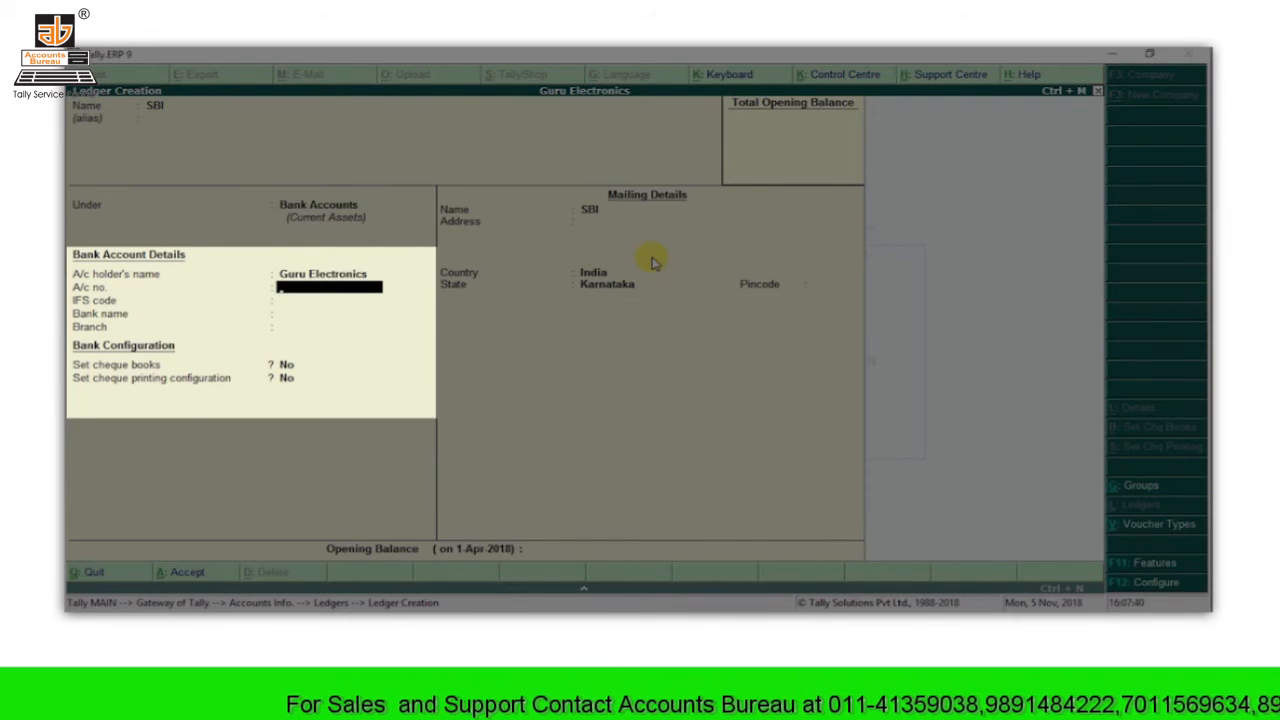
key("Return")
type("KKBK0000430")
key("Return")
type("Stat")
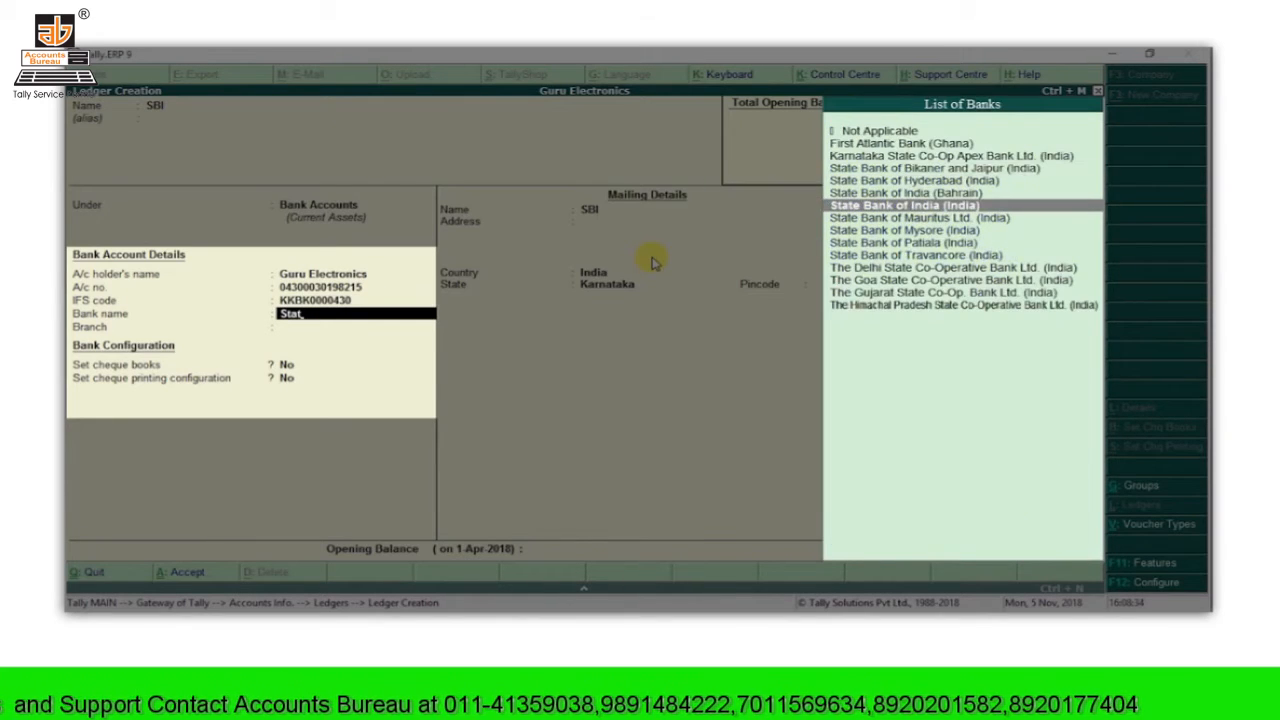
key("Return")
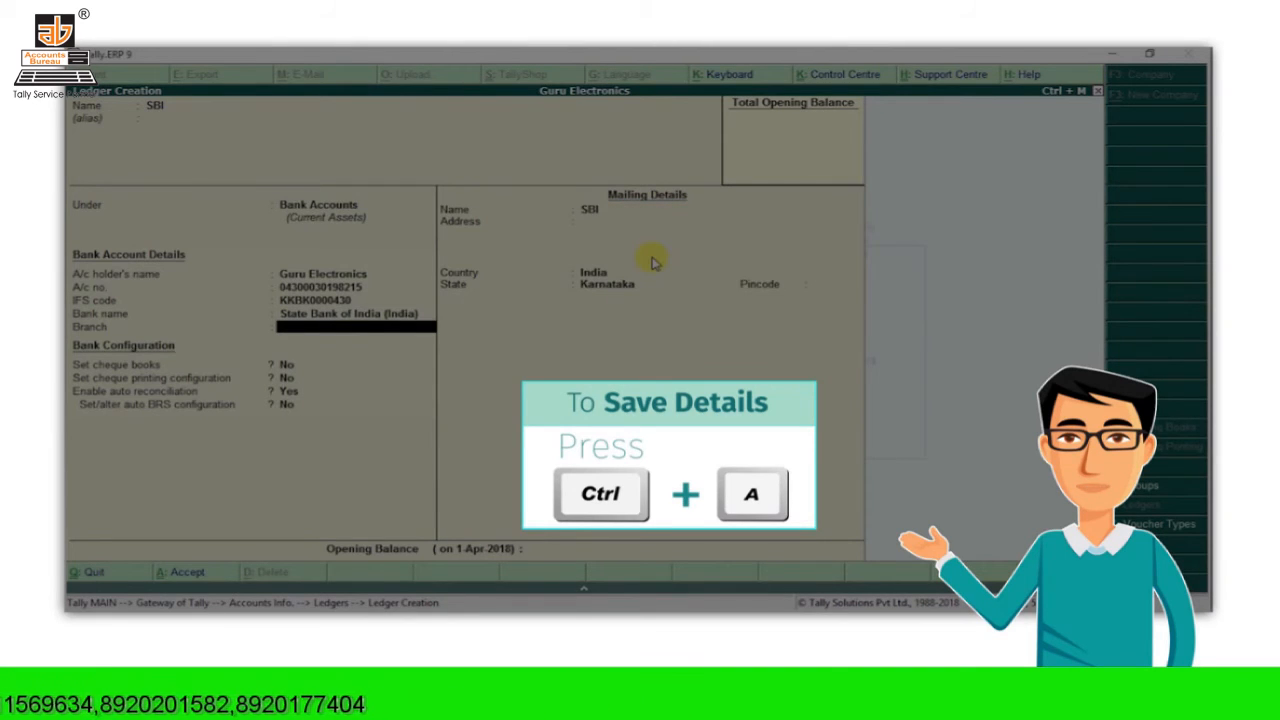
key("ctrl+a")
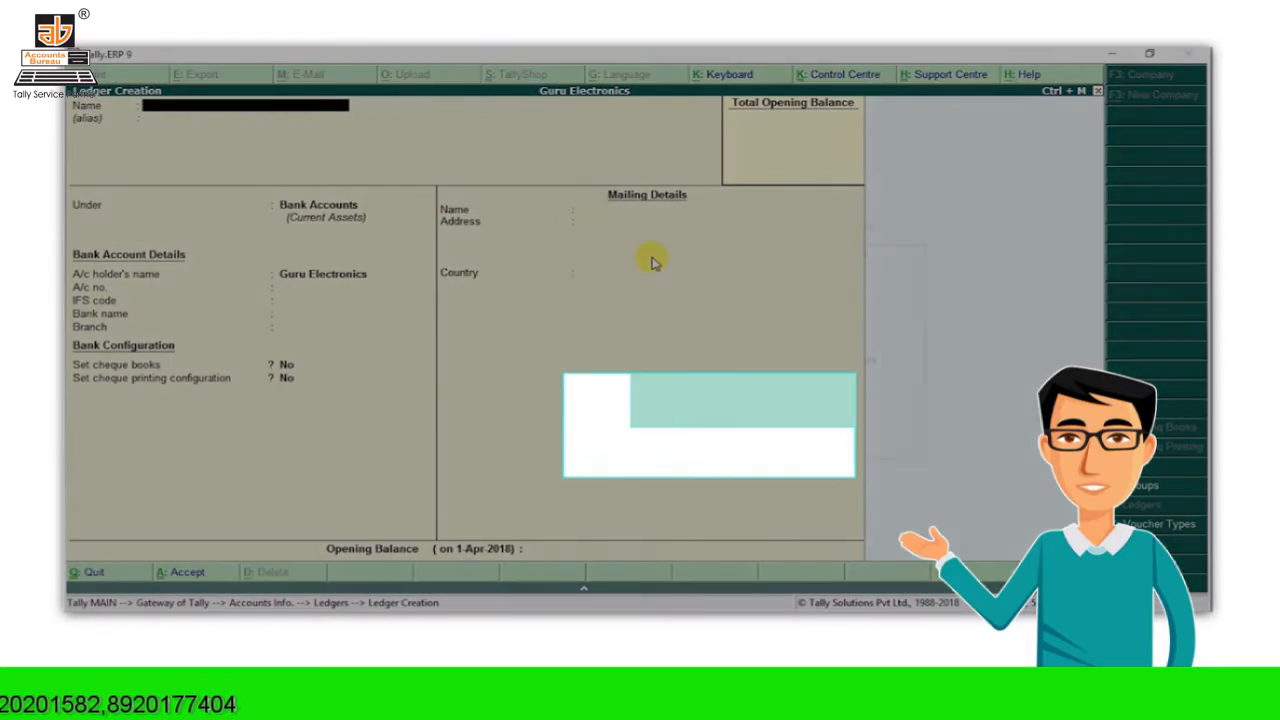
Step: Quit ledger creation and browse the existing ledgers in the Display list
key("Escape")
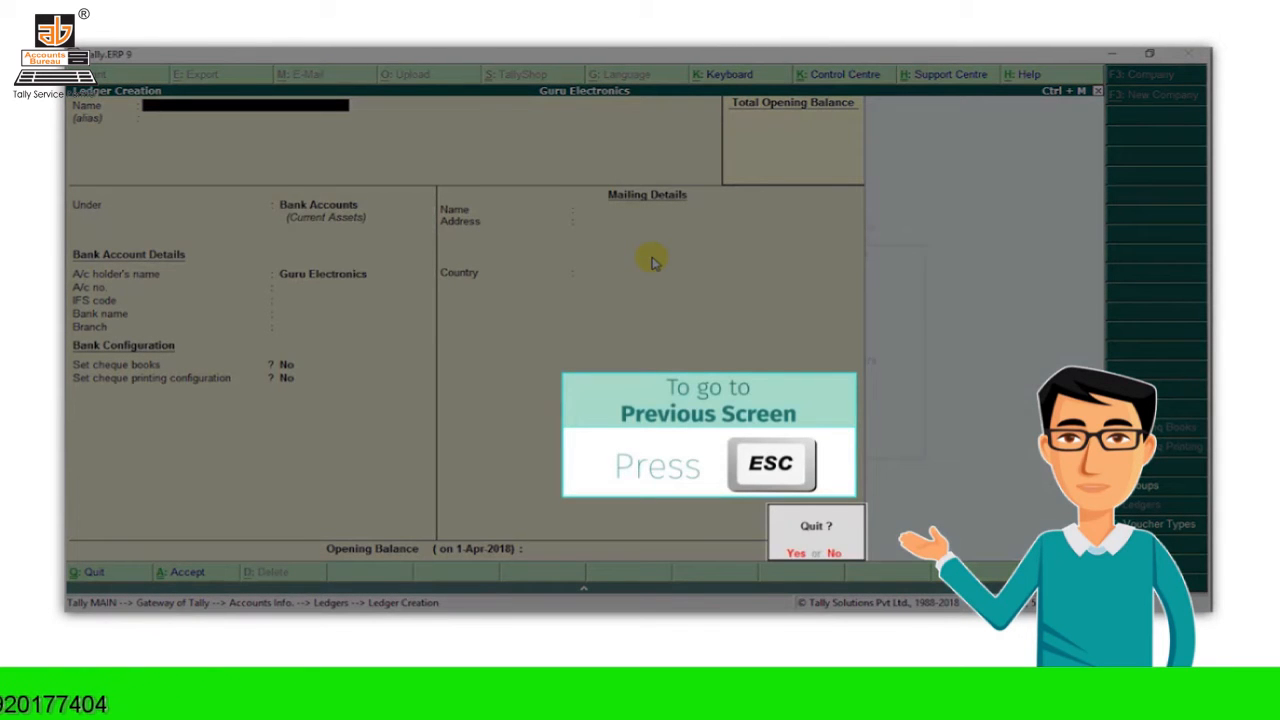
key("y")
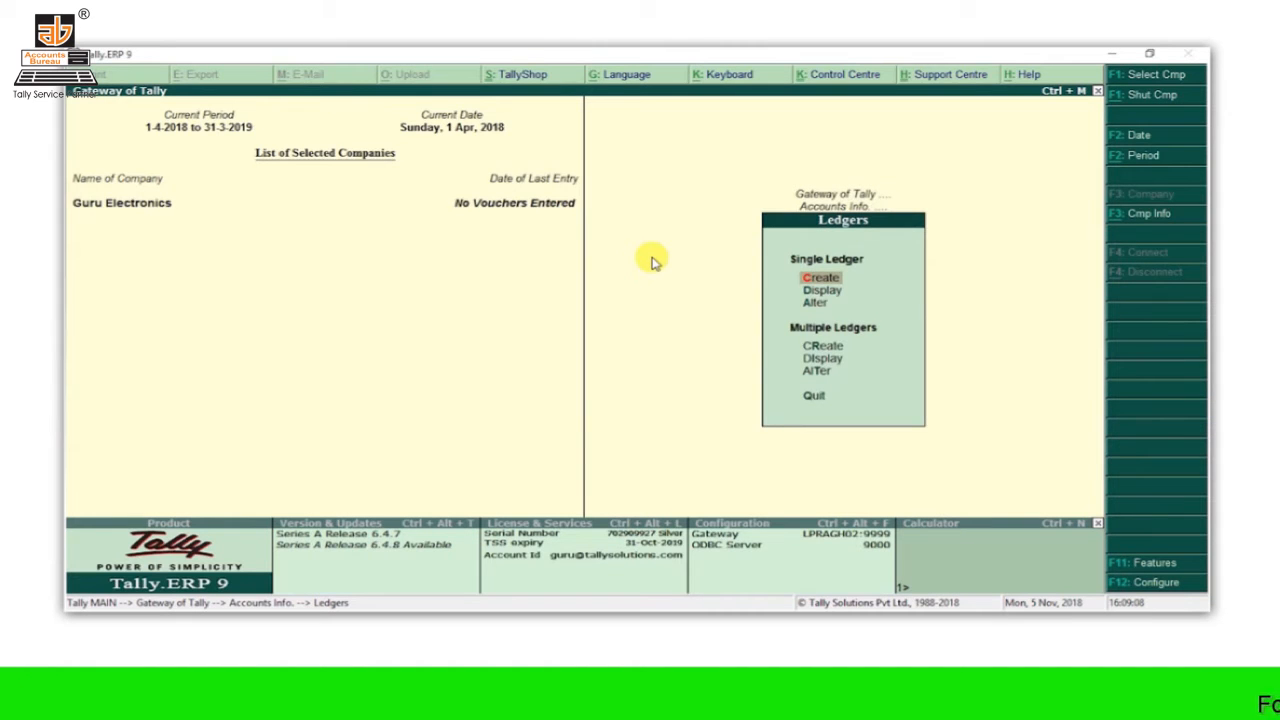
key("Down")
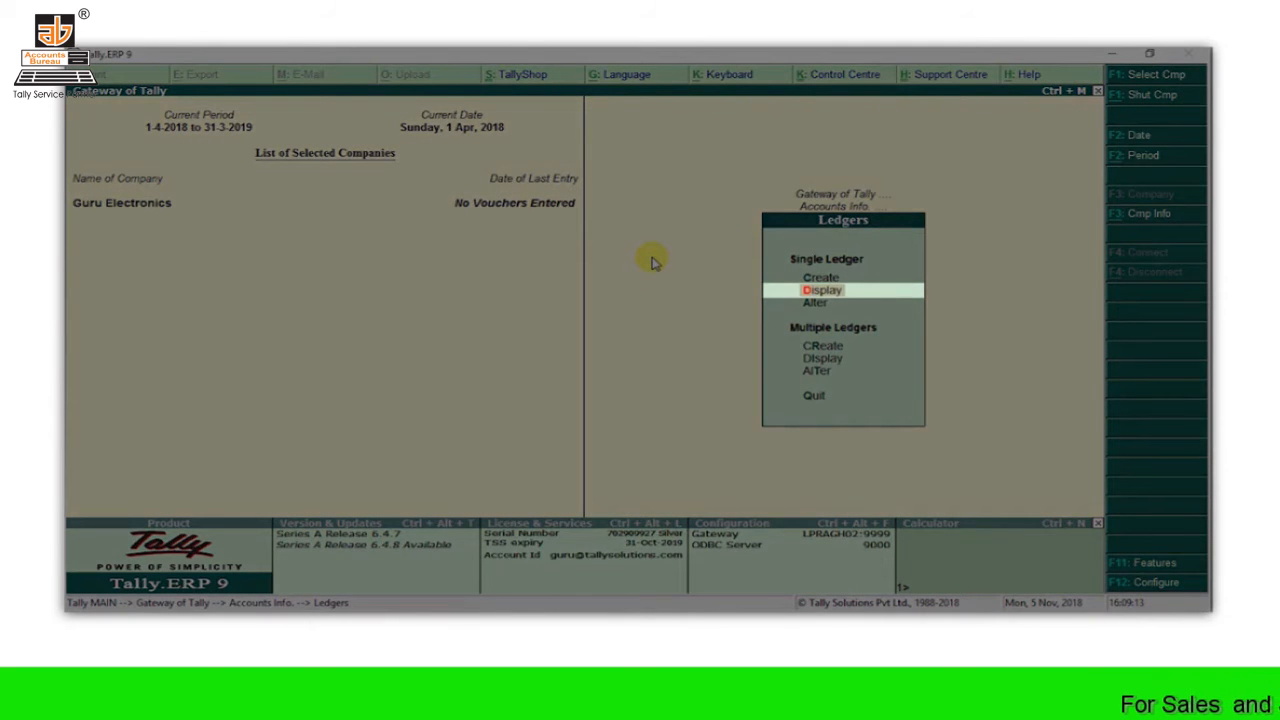
key("Return")
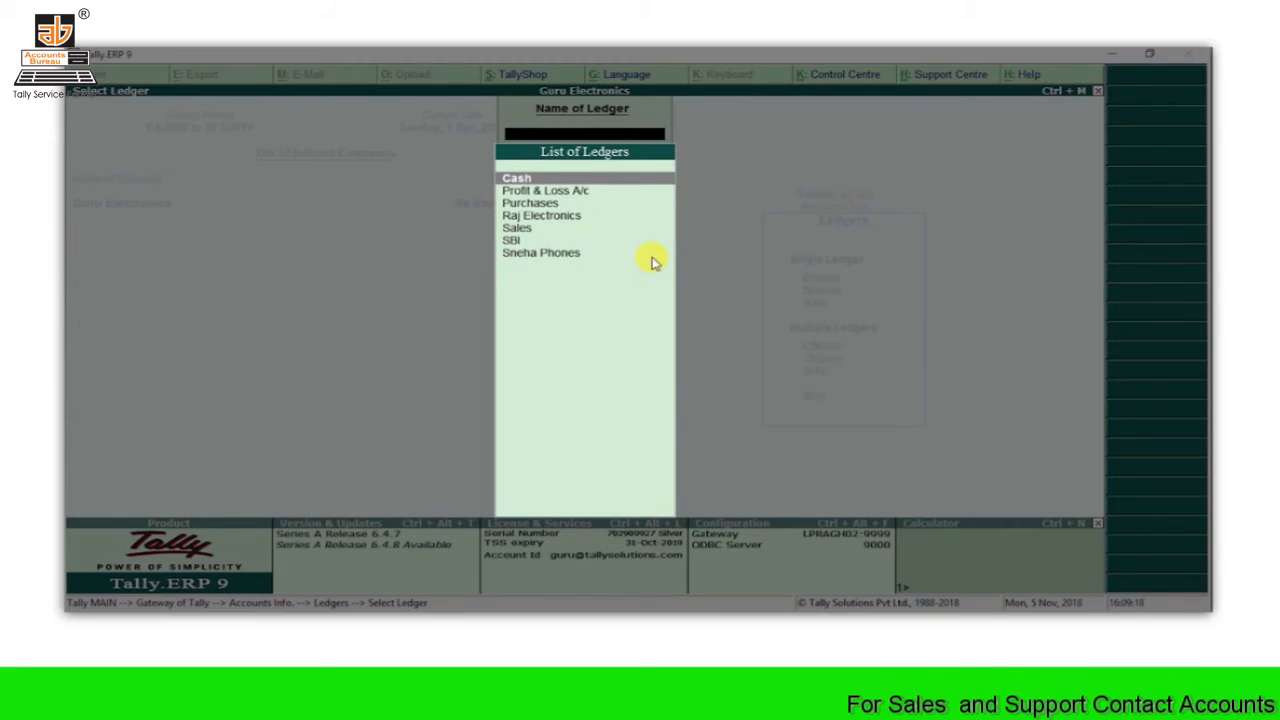
key("Down")
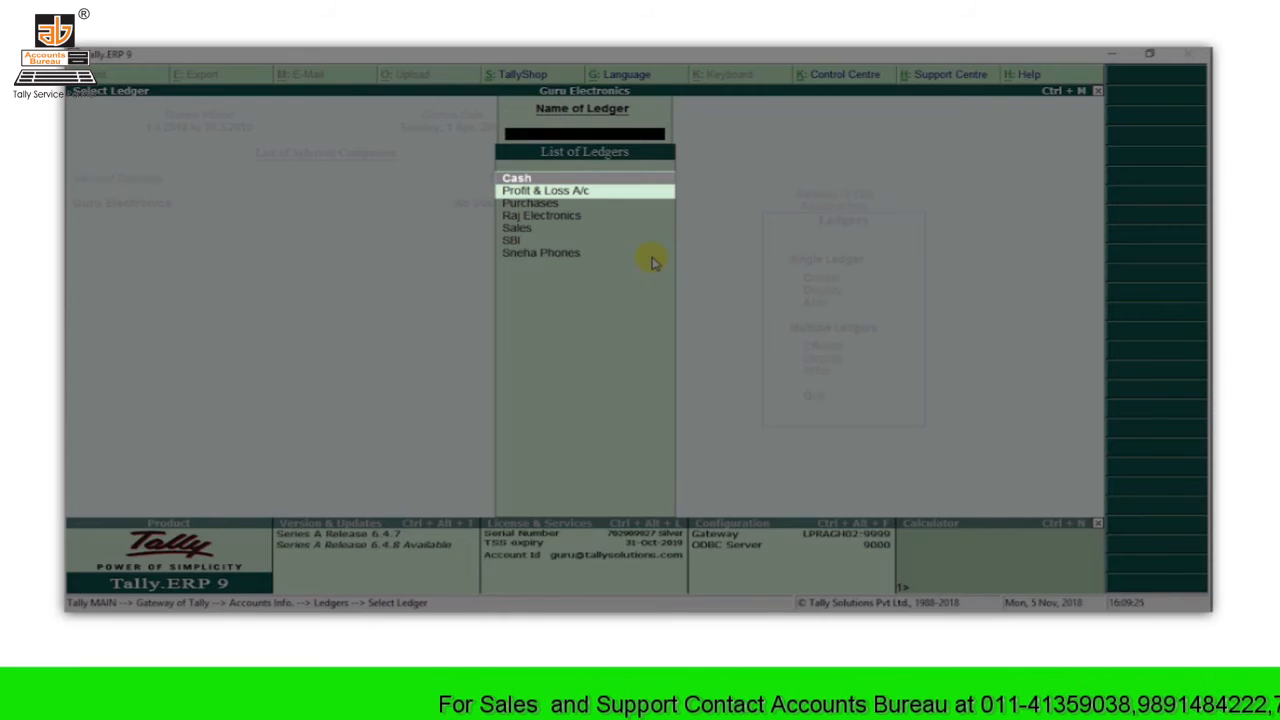
key("Up")
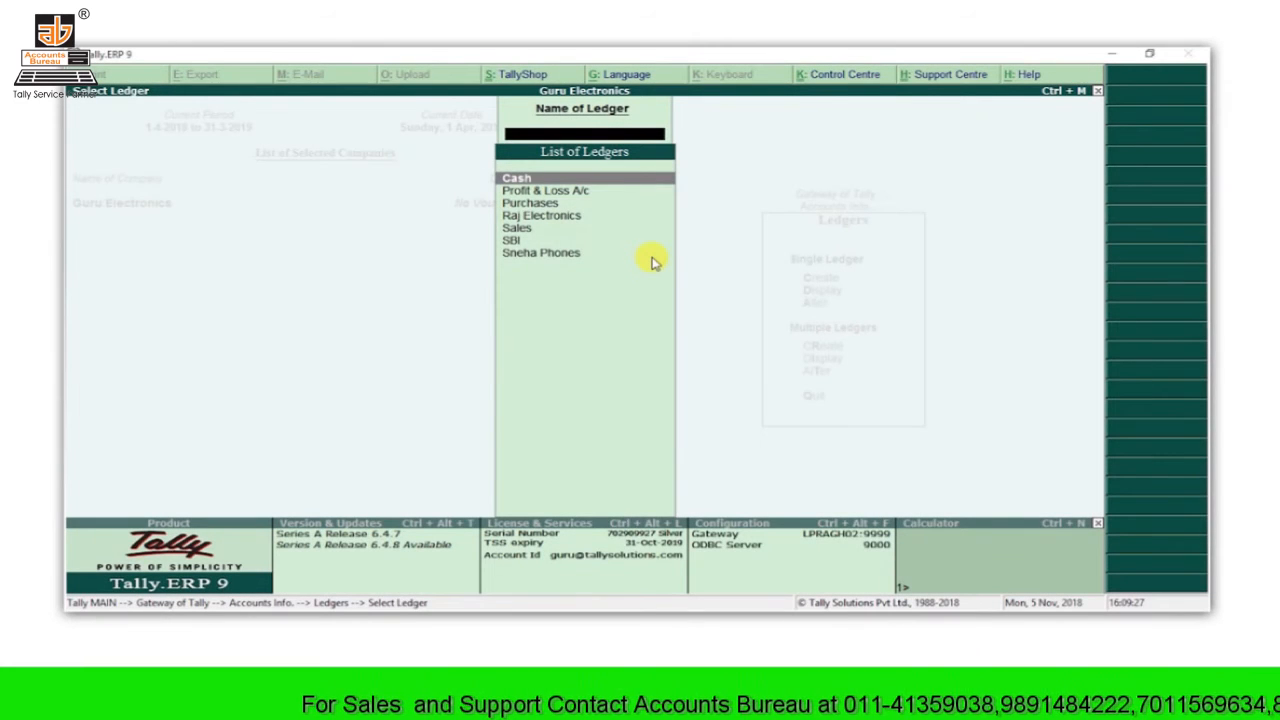
key("Escape")
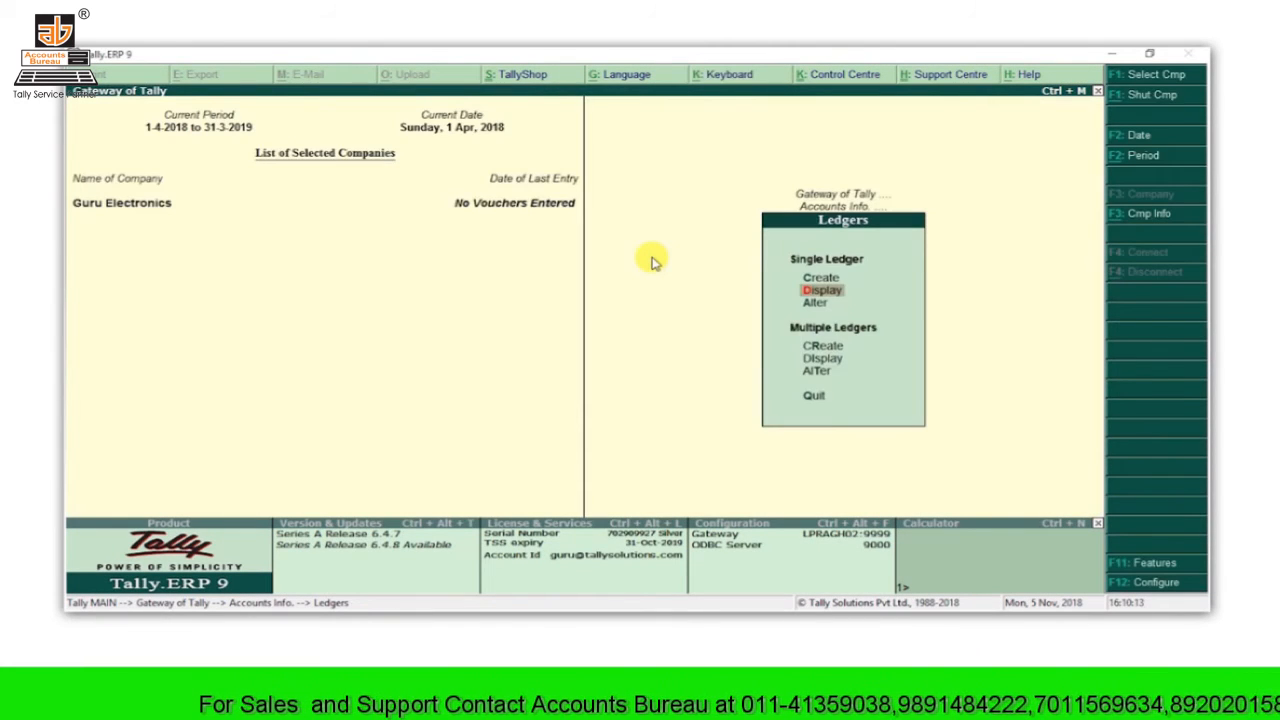
Step: Check the ledgers available for alteration, then highlight Multiple Ledgers Create
key("Down")
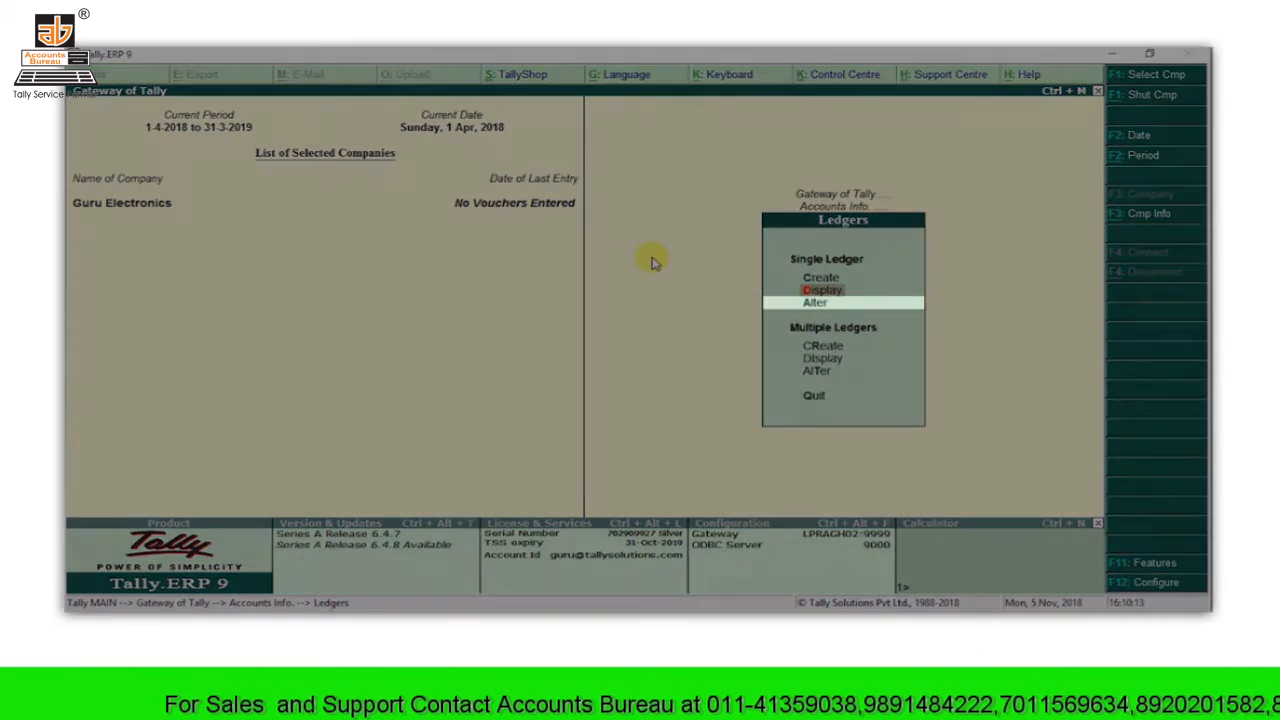
key("Return")
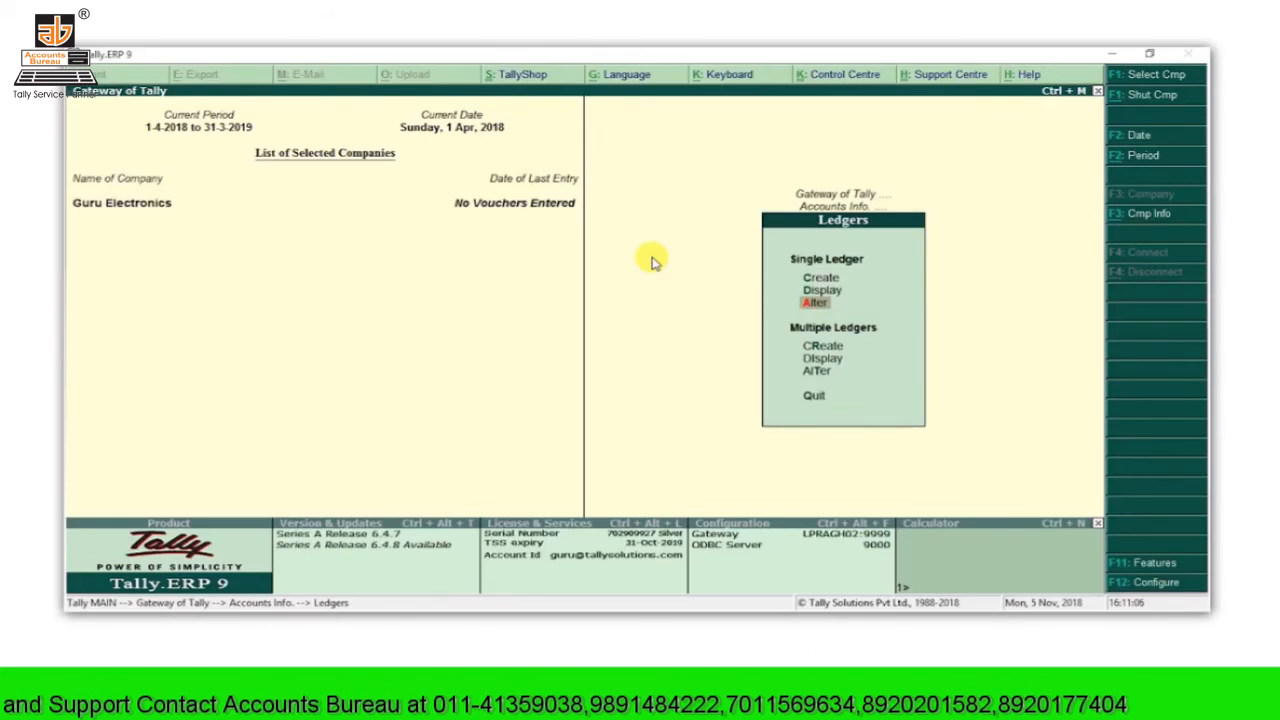
key("Down")
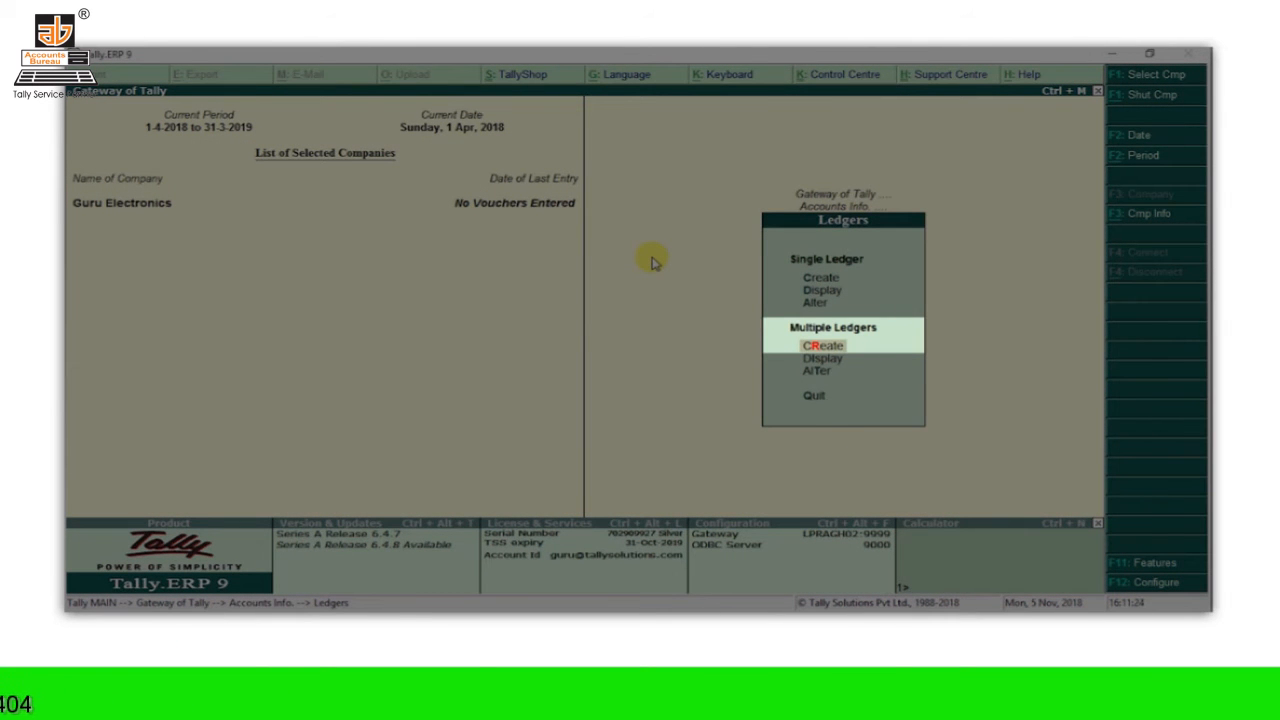
Step: Use Multiple Ledgers Create to add Rent, Conveyance and Office Expenses under Indirect Expenses
key("Return")
type("Exp")
key("Down")
key("Return")
type("Rent")
key("Return")
key("Return")
type("Conveyance")
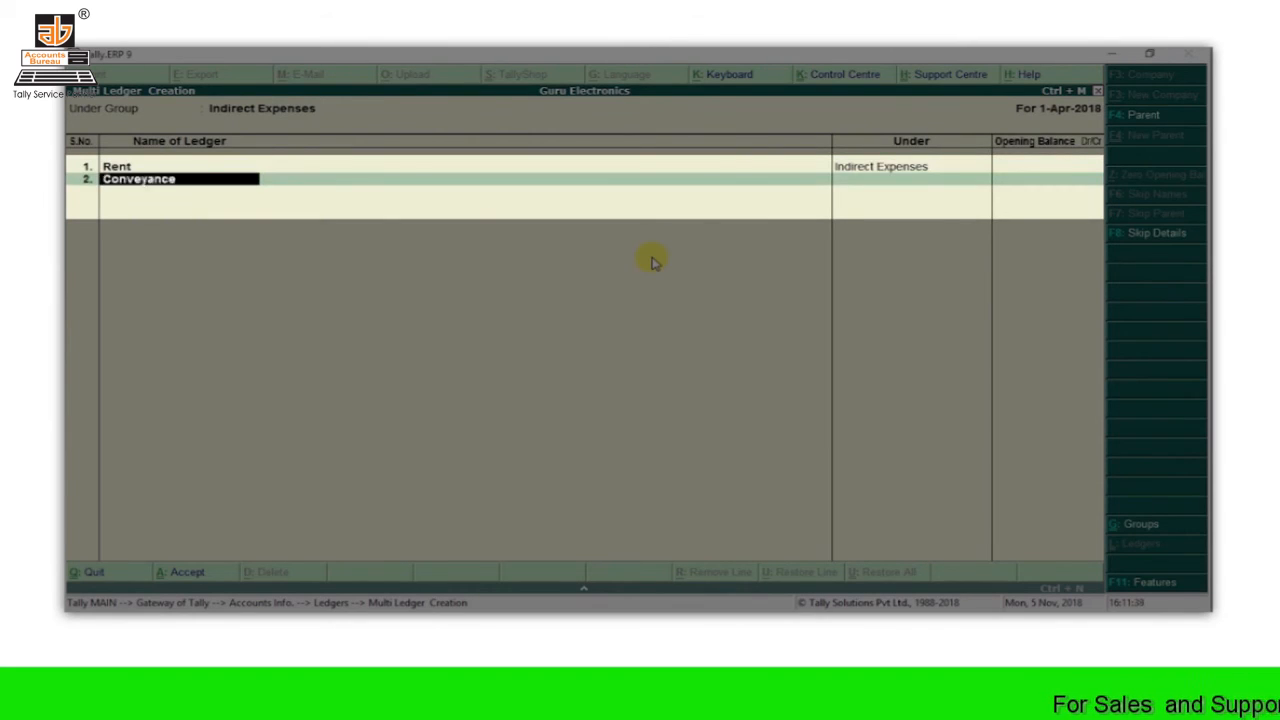
key("Return")
key("Return")
type("Office Expenses")
key("Return")
key("Return")
key("Return")
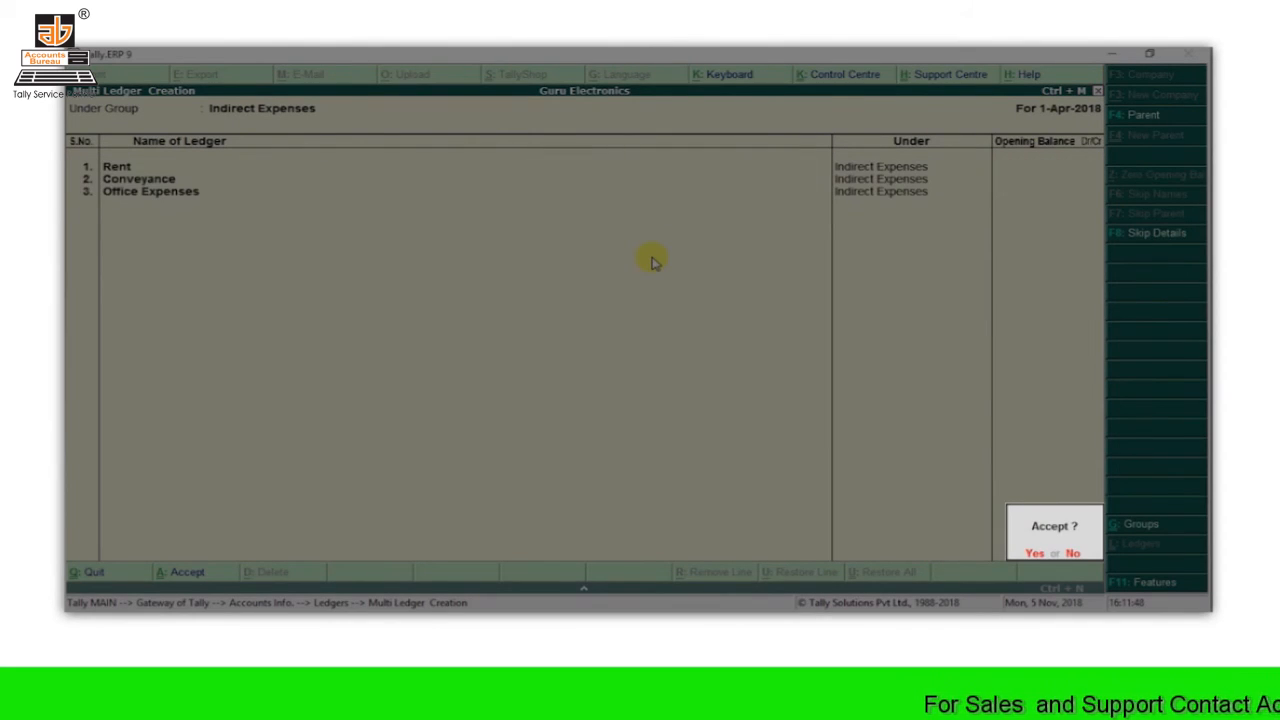
key("y")
key("Up")
key("Up")
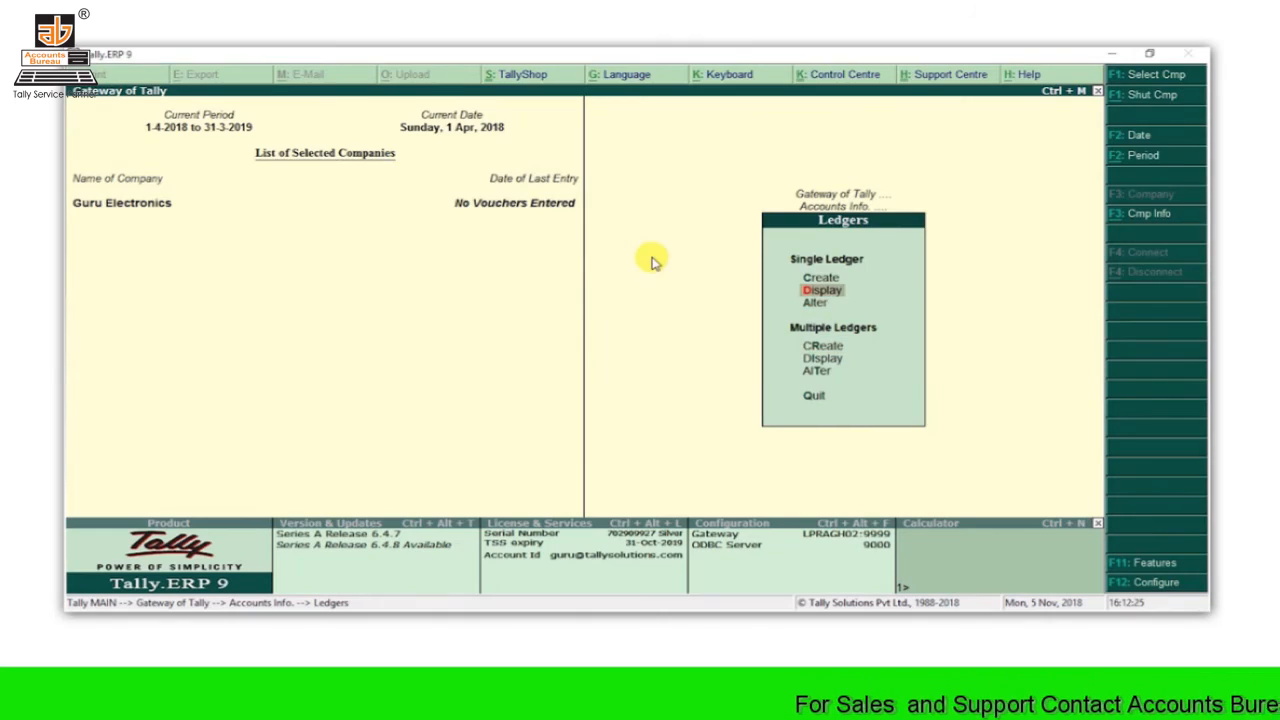
key("Return")
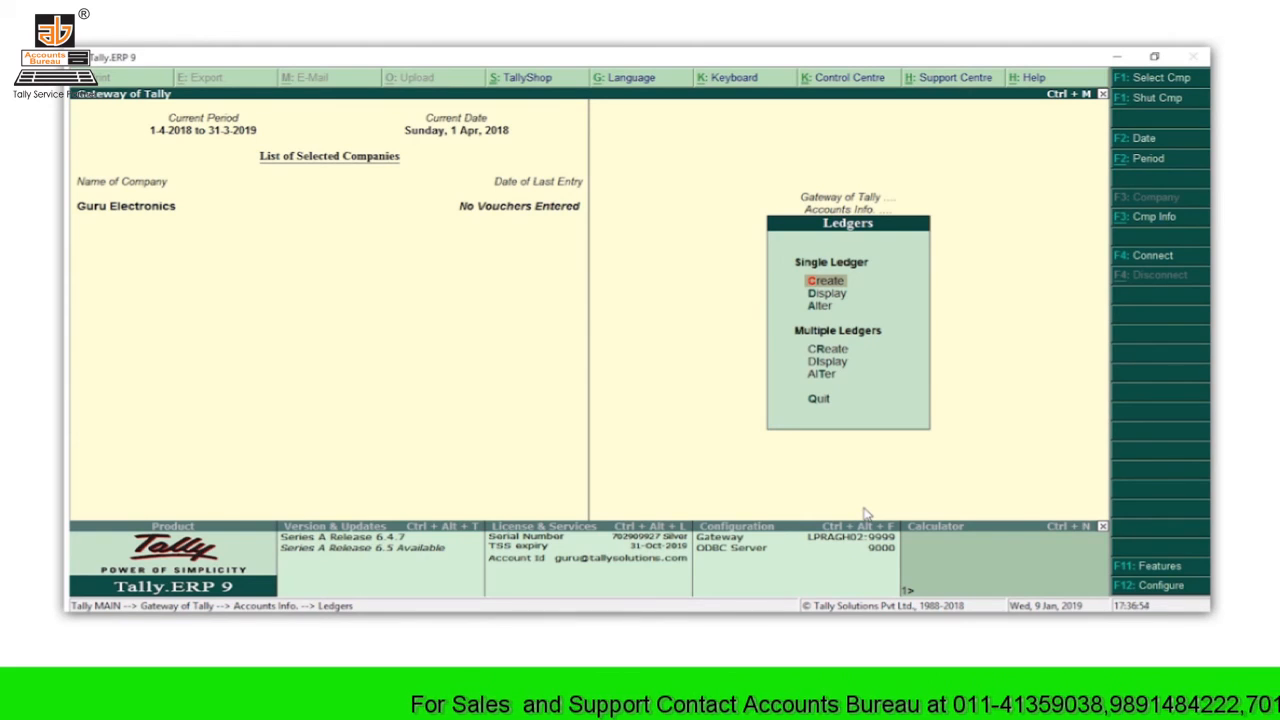
Step: Return to Gateway of Tally and display the List of Accounts with 28 groups and 10 ledgers
key("Escape")
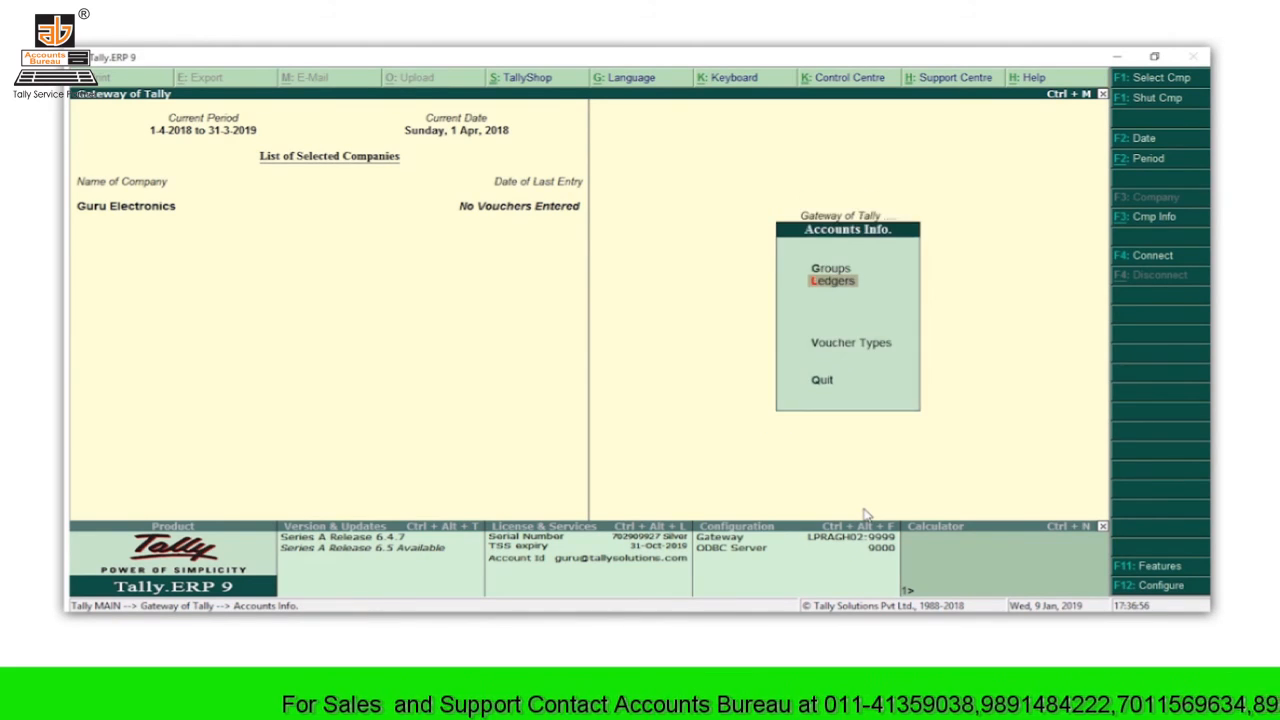
key("Escape")
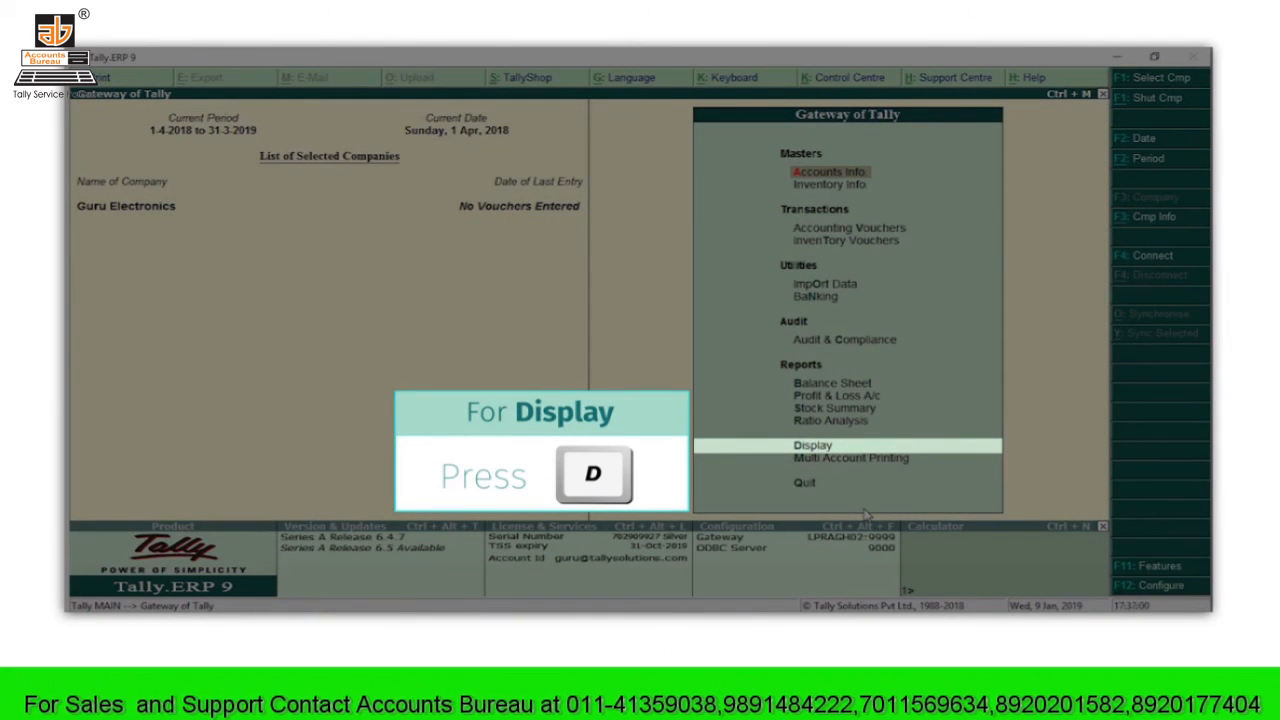
key("d")
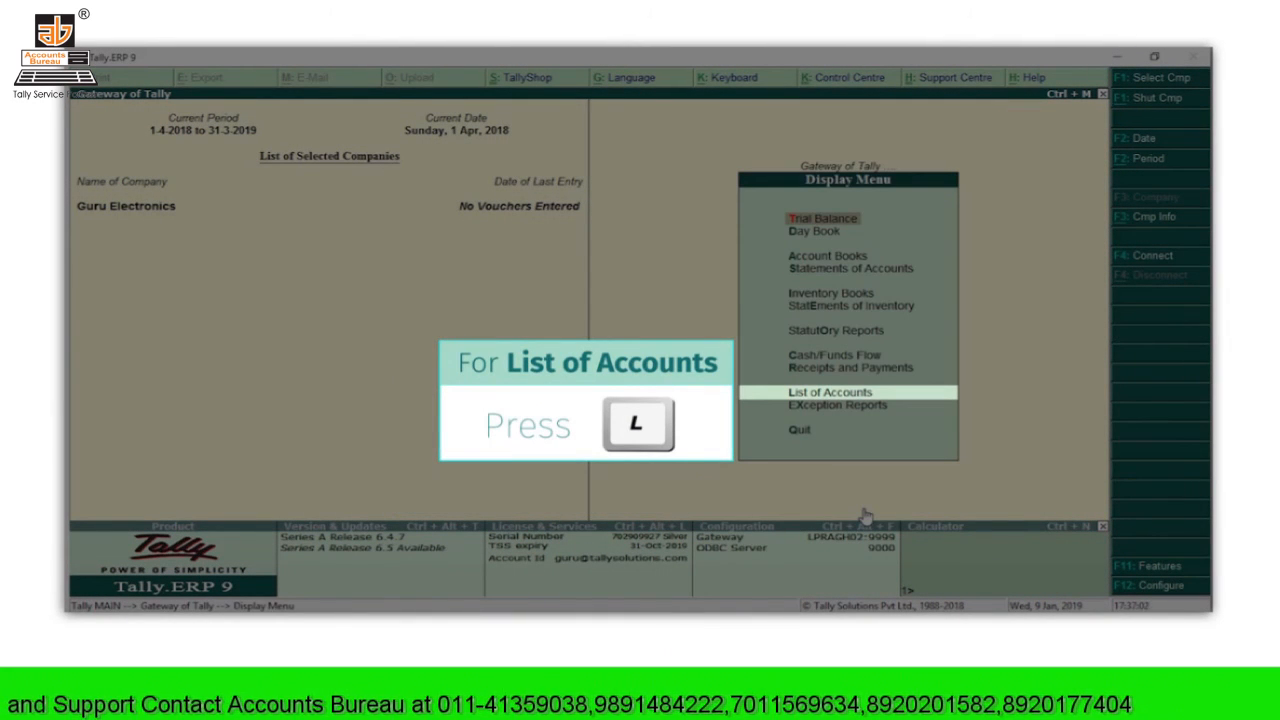
key("l")
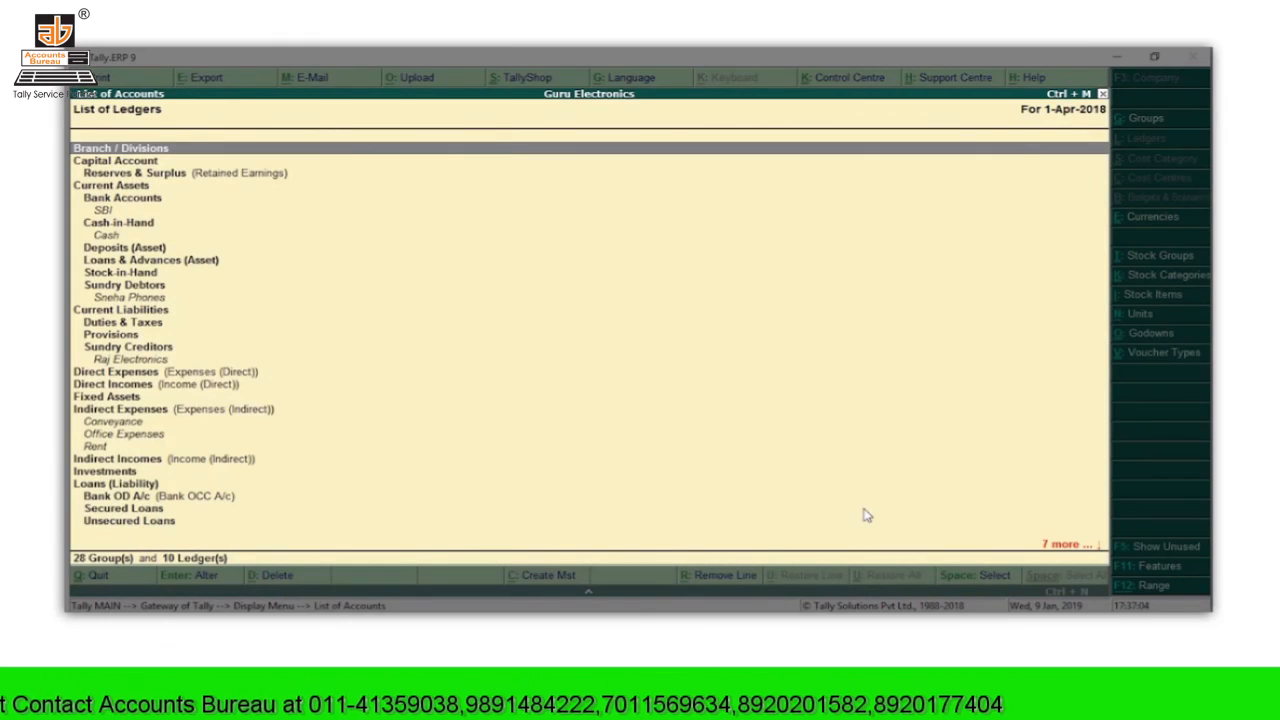